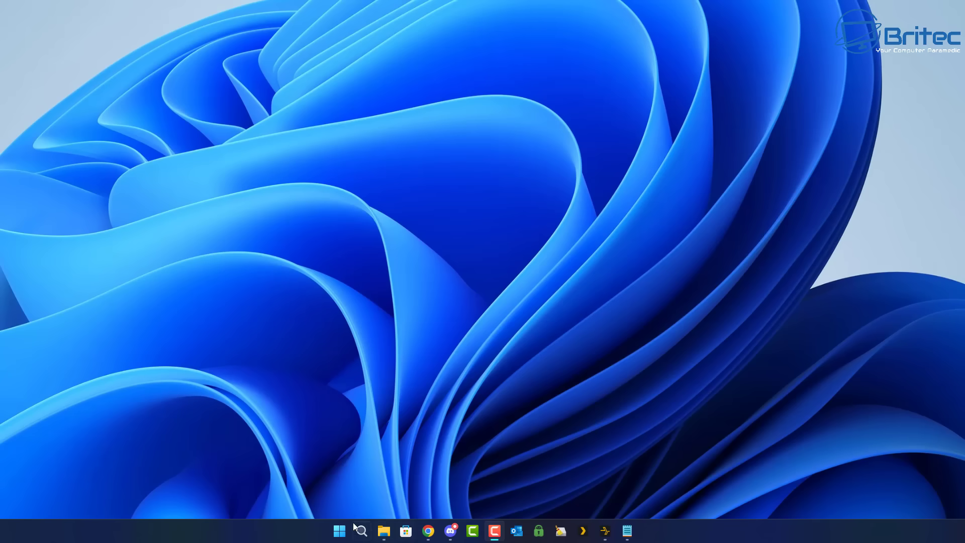
Step: Search the Start menu for 'system restore'
{"action": "left_click", "coordinate": [341, 534]}
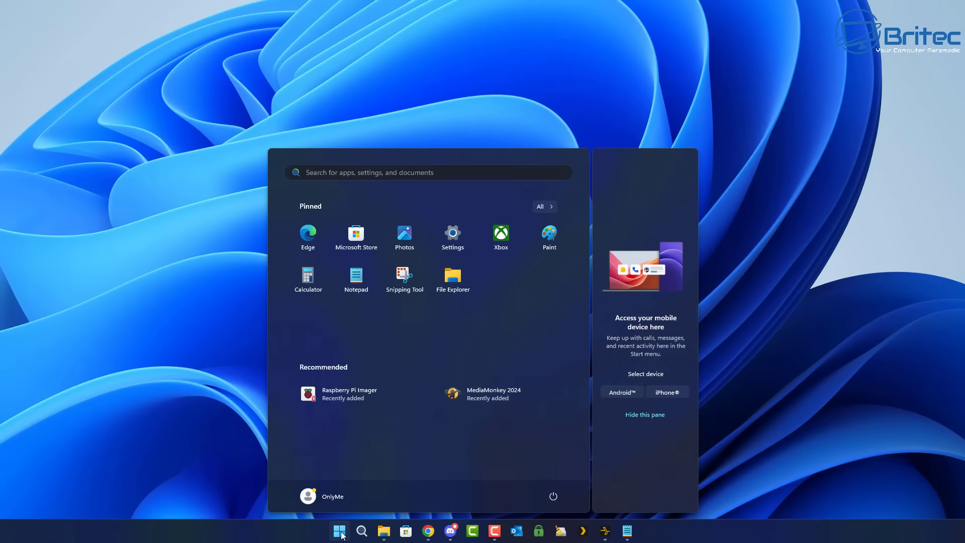
{"action": "type", "text": "system"}
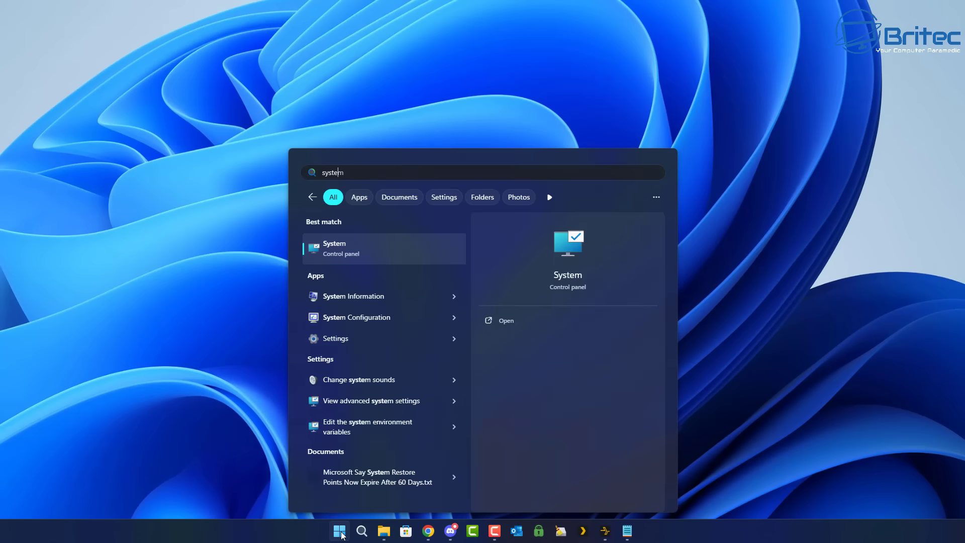
{"action": "type", "text": " restore"}
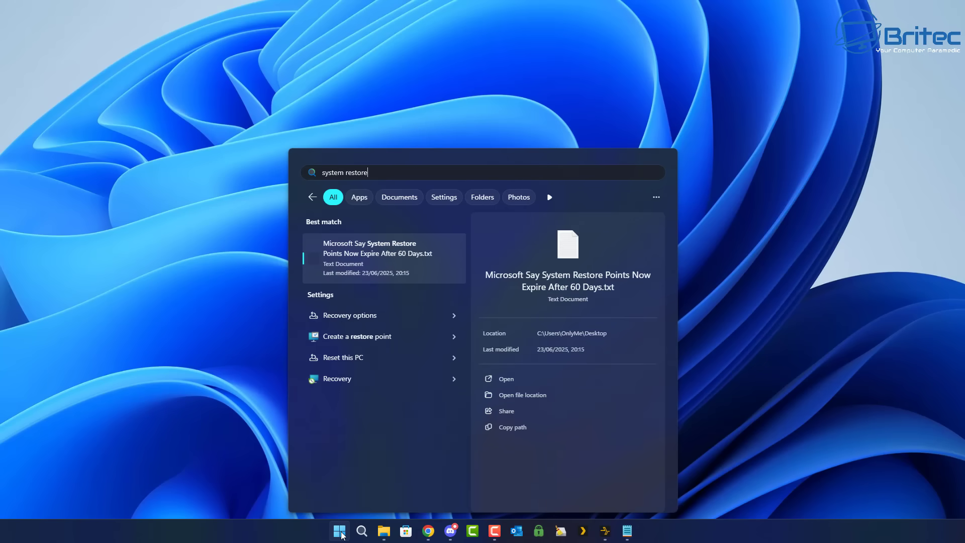
Step: Open the restore-point settings in System Properties and launch the System Restore wizard
{"action": "left_click", "coordinate": [360, 342]}
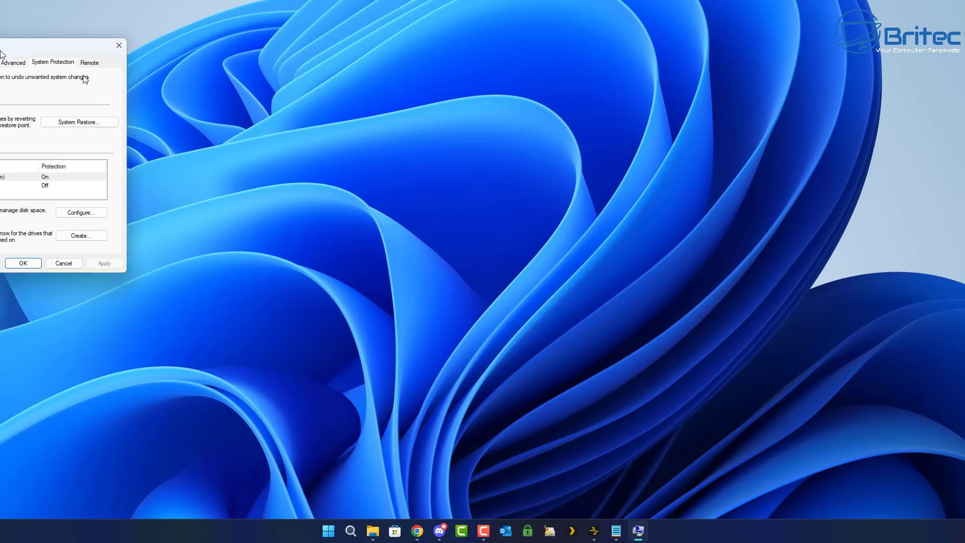
{"action": "left_click_drag", "start_coordinate": [45, 69], "coordinate": [384, 95]}
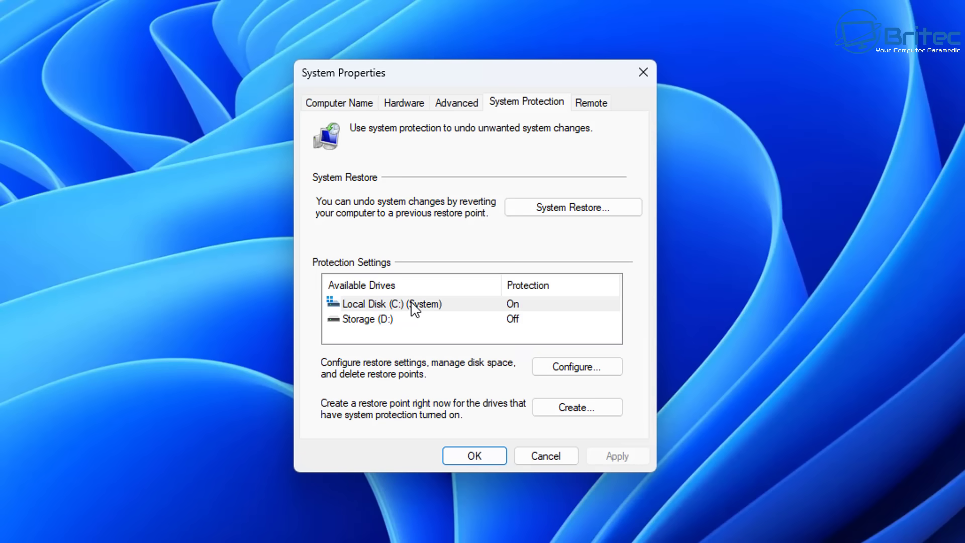
{"action": "left_click", "coordinate": [577, 212]}
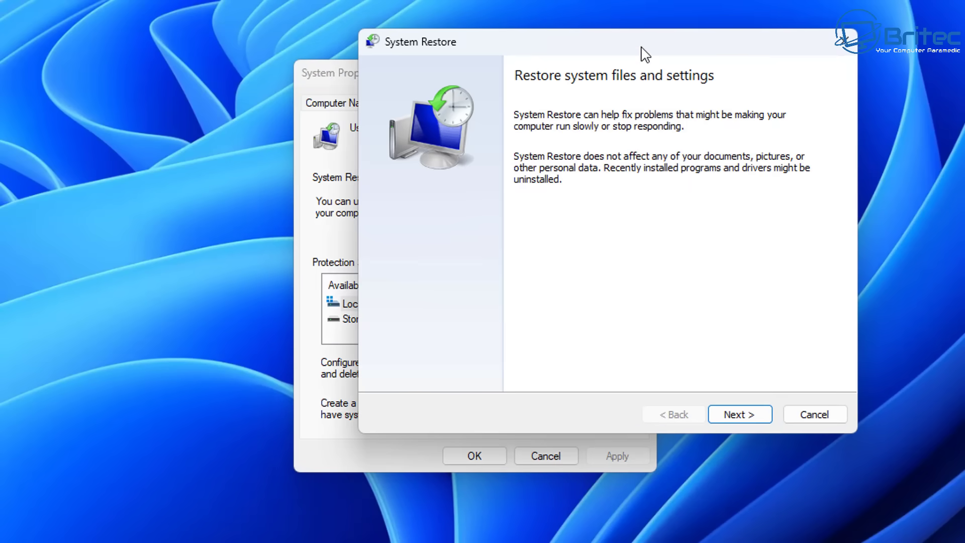
{"action": "left_click_drag", "start_coordinate": [643, 53], "coordinate": [509, 95]}
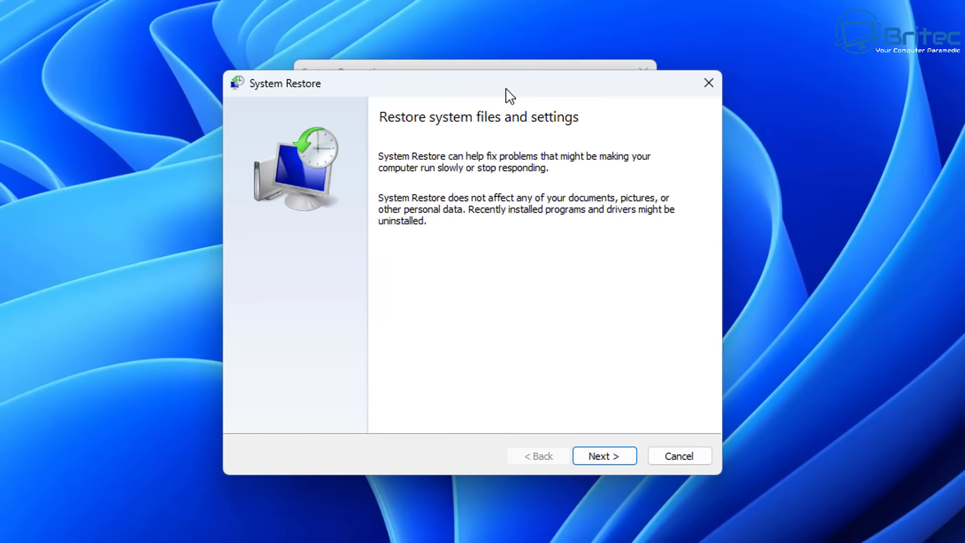
Step: List all restore points, including older ones, and select the 20/06/2025 Windows Update entry
{"action": "left_click", "coordinate": [604, 458]}
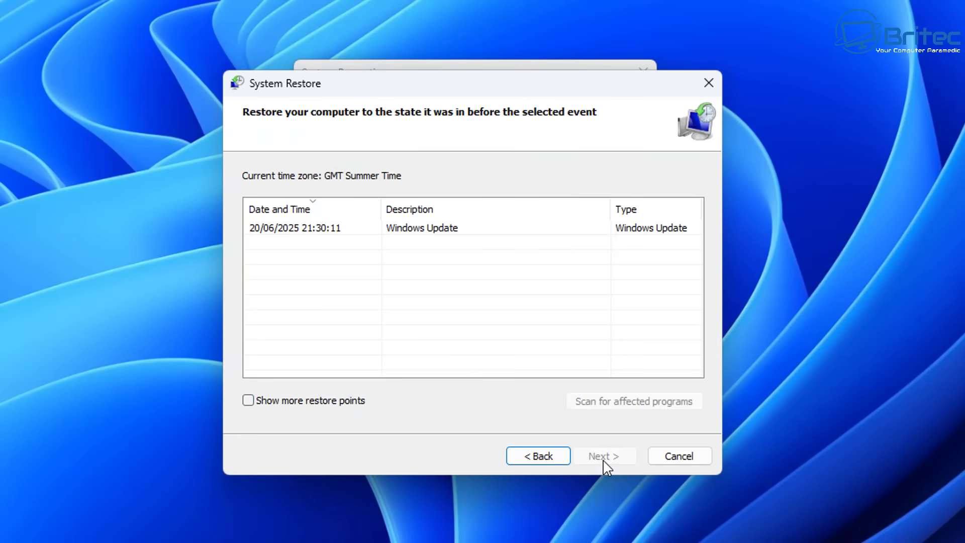
{"action": "left_click", "coordinate": [317, 230]}
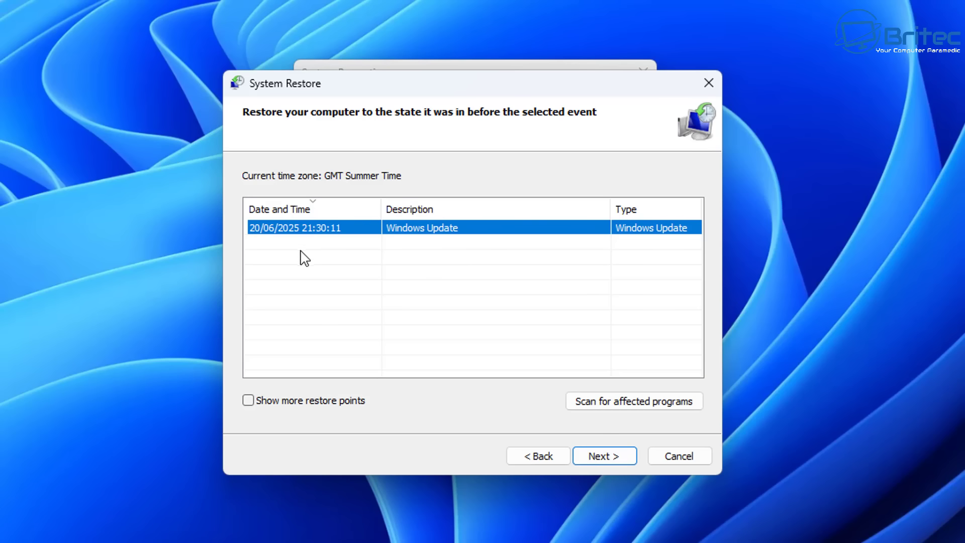
{"action": "left_click", "coordinate": [249, 400]}
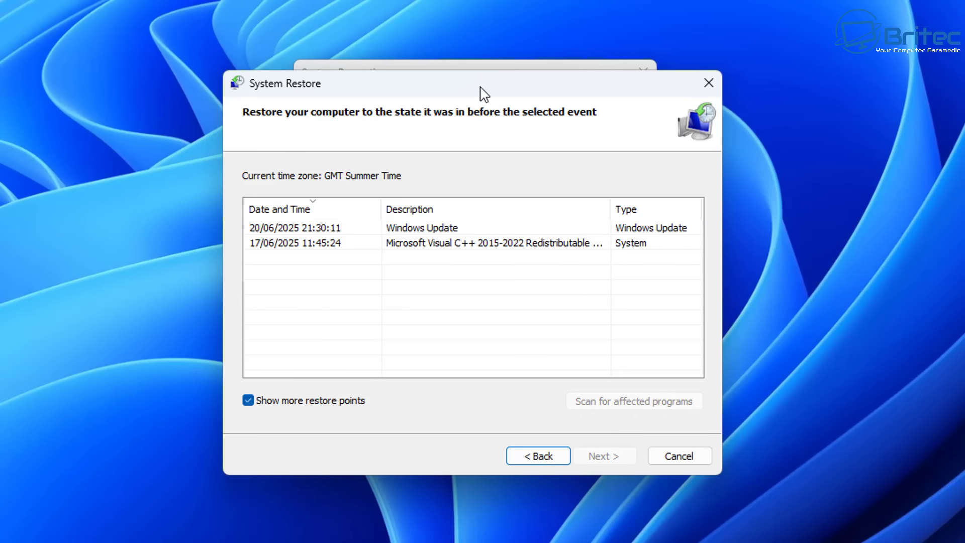
{"action": "left_click_drag", "start_coordinate": [479, 85], "coordinate": [473, 84]}
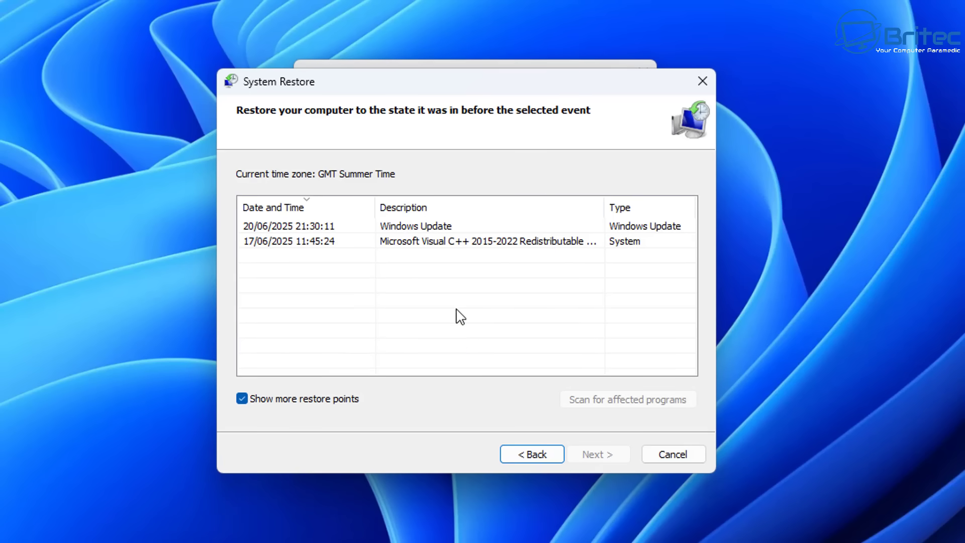
{"action": "left_click", "coordinate": [412, 227]}
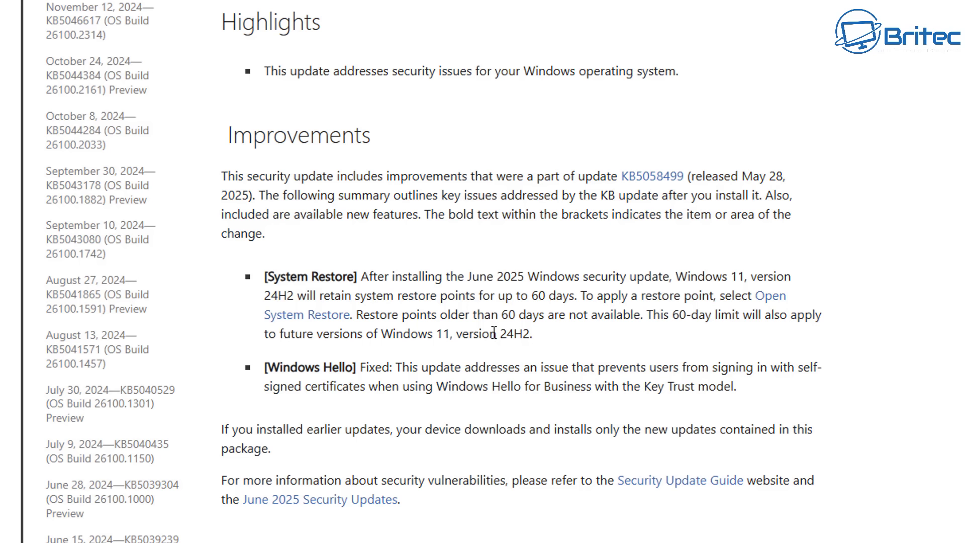
Step: Highlight the System Restore note saying restore points are kept only 60 days
{"action": "left_click_drag", "start_coordinate": [534, 333], "coordinate": [245, 271]}
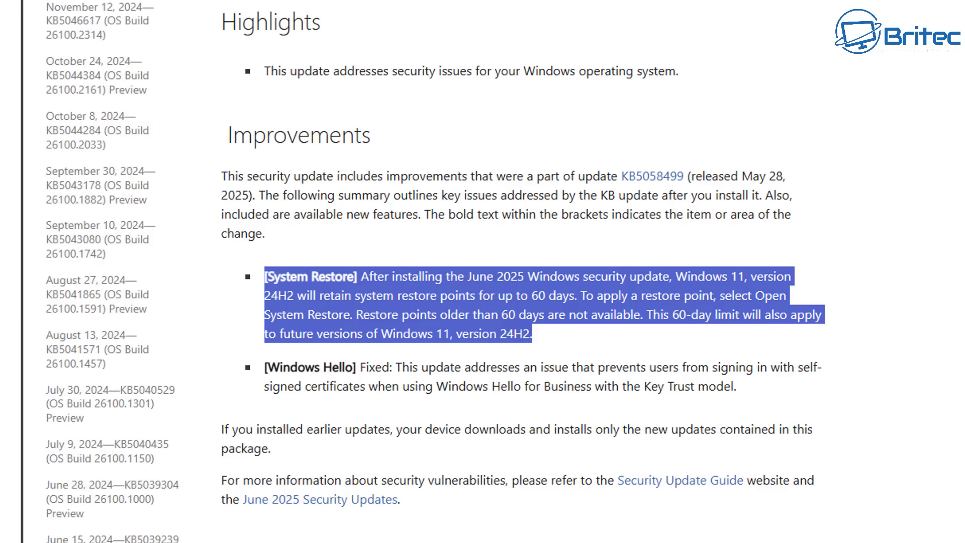
Step: Open the KB5058499 update article and scroll down through its release notes
{"action": "left_click", "coordinate": [653, 177]}
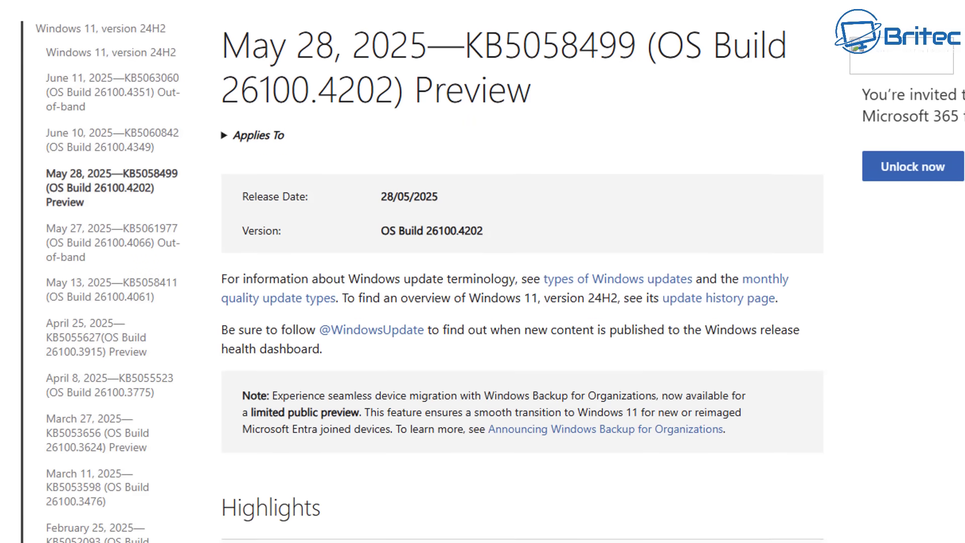
{"action": "scroll", "coordinate": [492, 272], "scroll_direction": "down", "scroll_amount": 2}
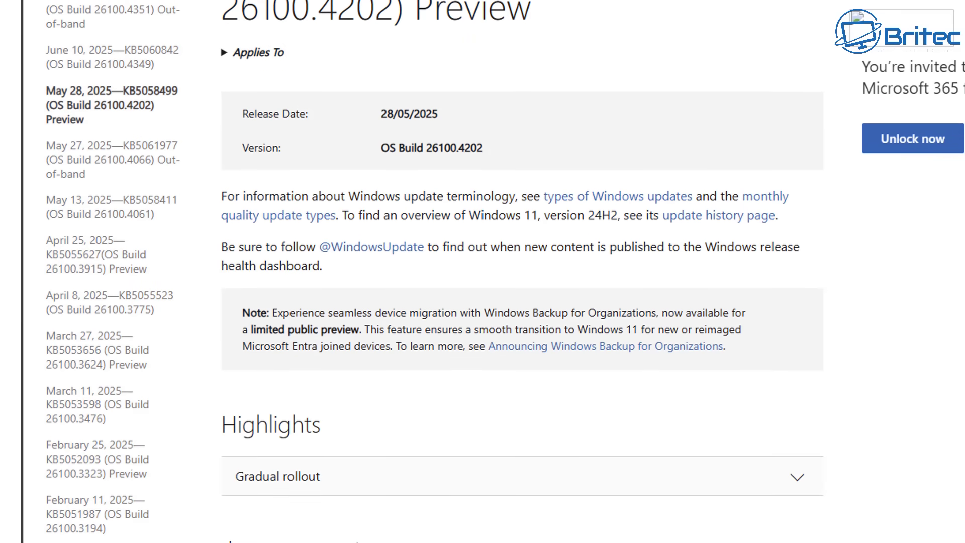
{"action": "scroll", "coordinate": [492, 271], "scroll_direction": "down", "scroll_amount": 2}
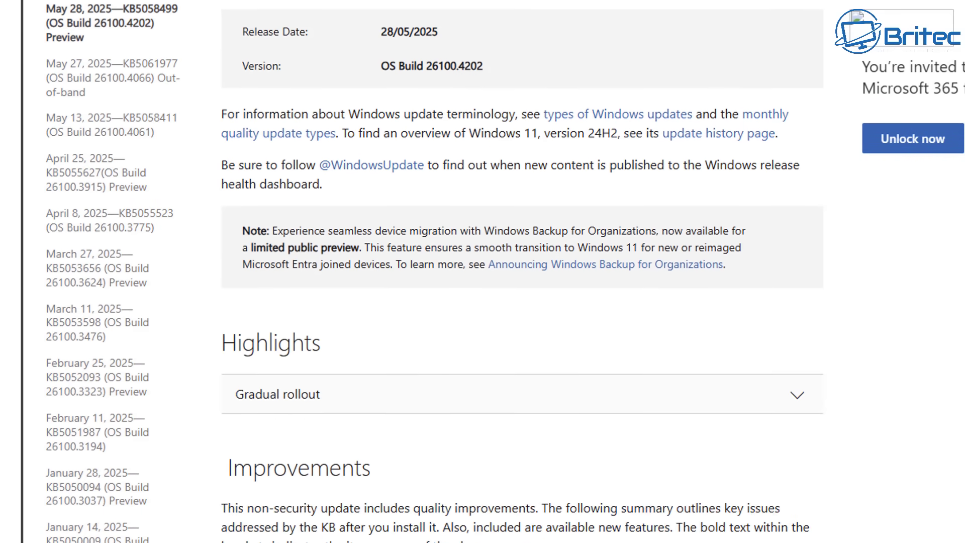
{"action": "scroll", "coordinate": [492, 272], "scroll_direction": "down", "scroll_amount": 2}
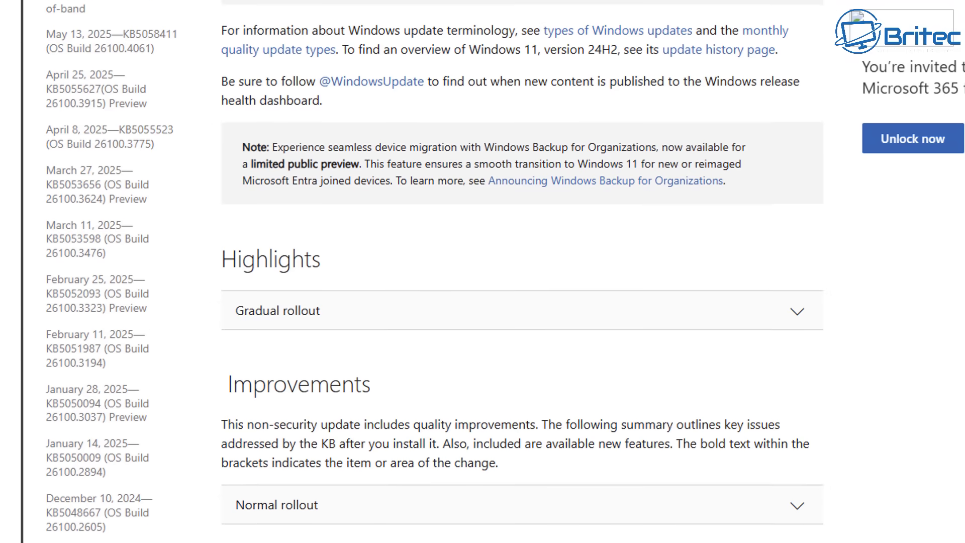
{"action": "scroll", "coordinate": [493, 272], "scroll_direction": "down", "scroll_amount": 2}
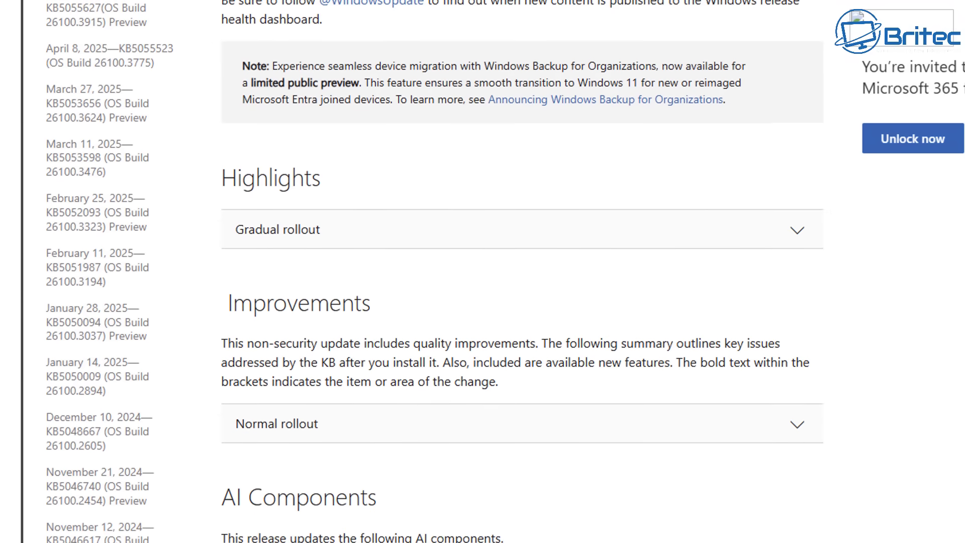
{"action": "scroll", "coordinate": [493, 271], "scroll_direction": "down", "scroll_amount": 2}
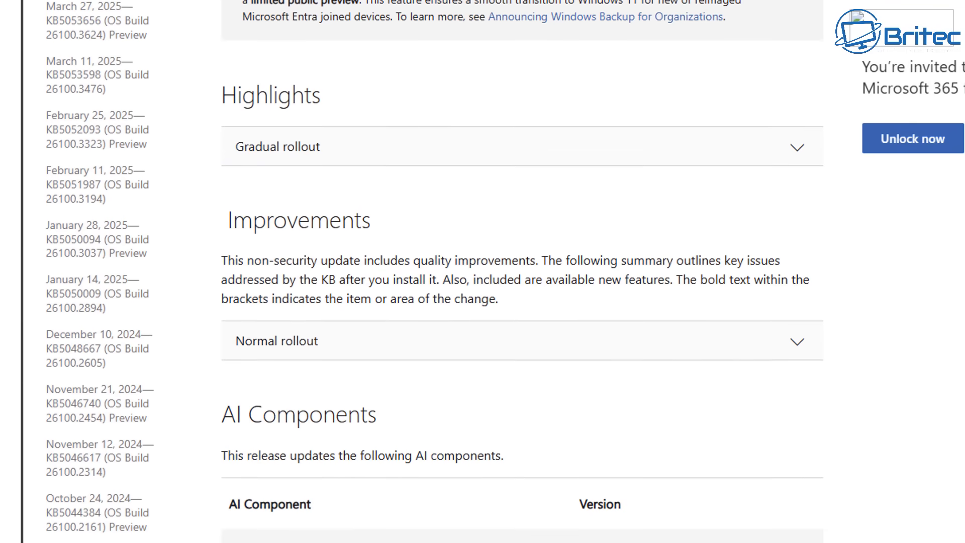
{"action": "scroll", "coordinate": [492, 272], "scroll_direction": "down", "scroll_amount": 1}
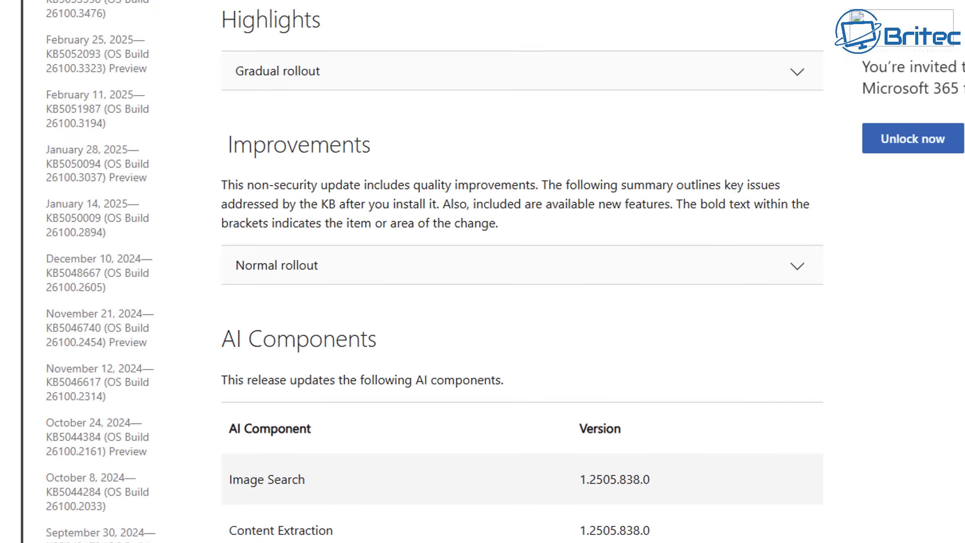
Step: Expand the Gradual rollout notes to show Cross device resume, Energy Saver and Graphics
{"action": "left_click", "coordinate": [799, 73]}
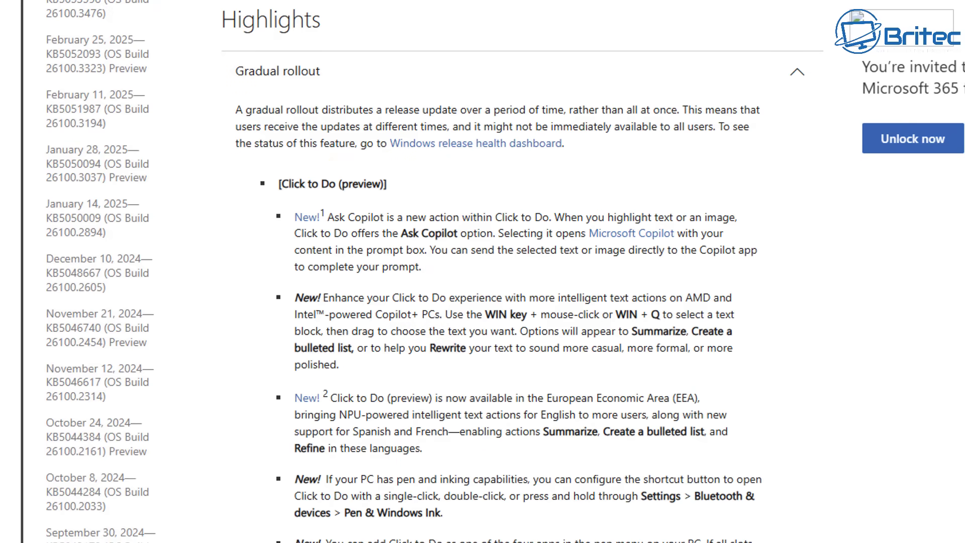
{"action": "scroll", "coordinate": [493, 271], "scroll_direction": "down", "scroll_amount": 6}
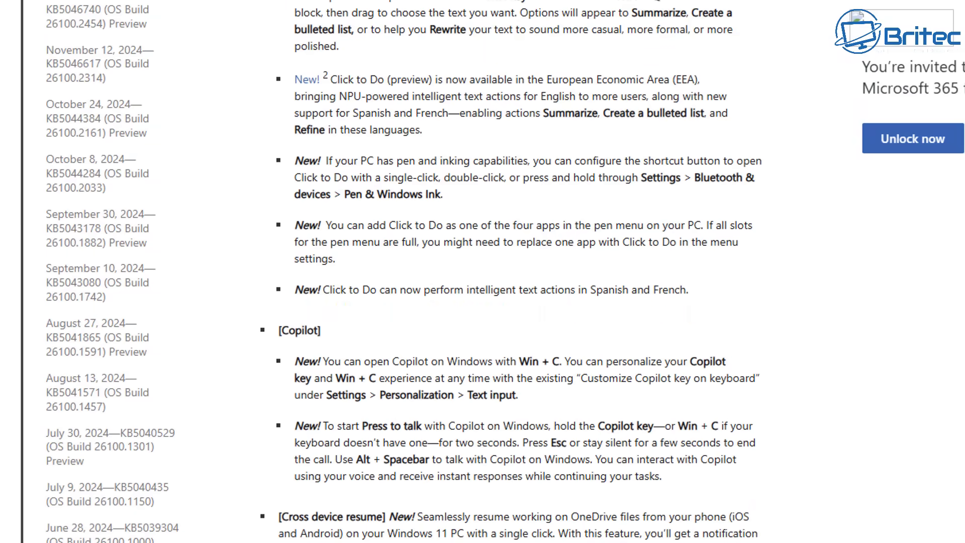
{"action": "scroll", "coordinate": [492, 272], "scroll_direction": "down", "scroll_amount": 5}
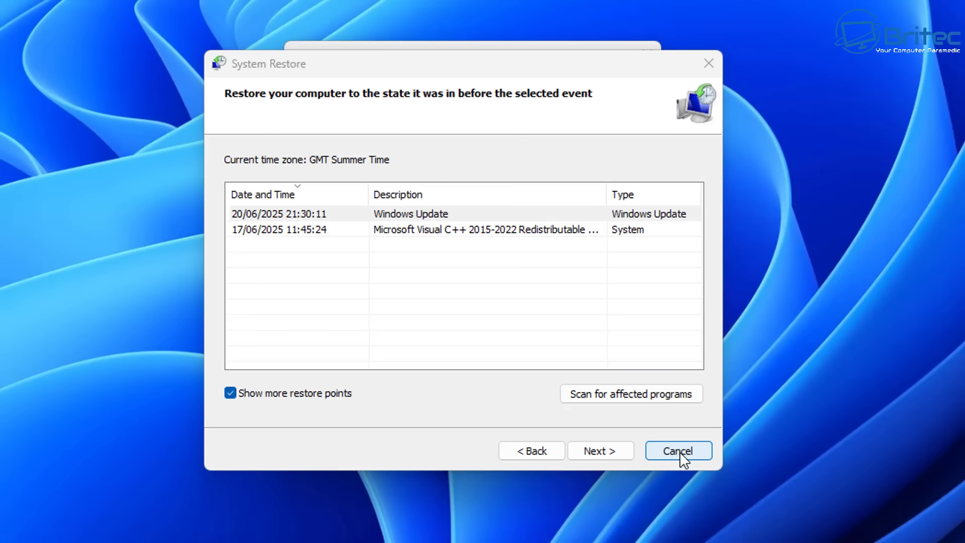
Step: Cancel the wizard, then create a restore point named 'backup' for Local Disk (C:)
{"action": "left_click", "coordinate": [678, 511]}
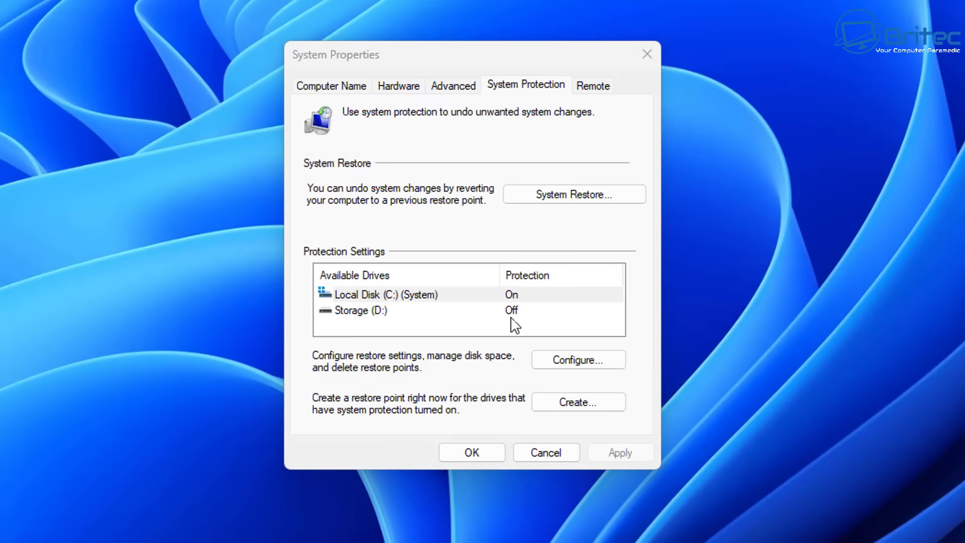
{"action": "left_click", "coordinate": [394, 297]}
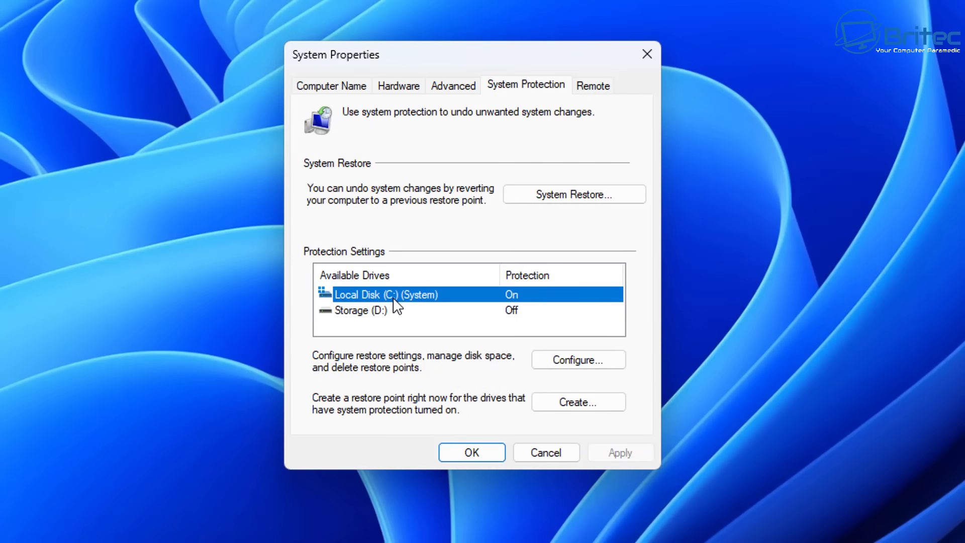
{"action": "left_click", "coordinate": [590, 400]}
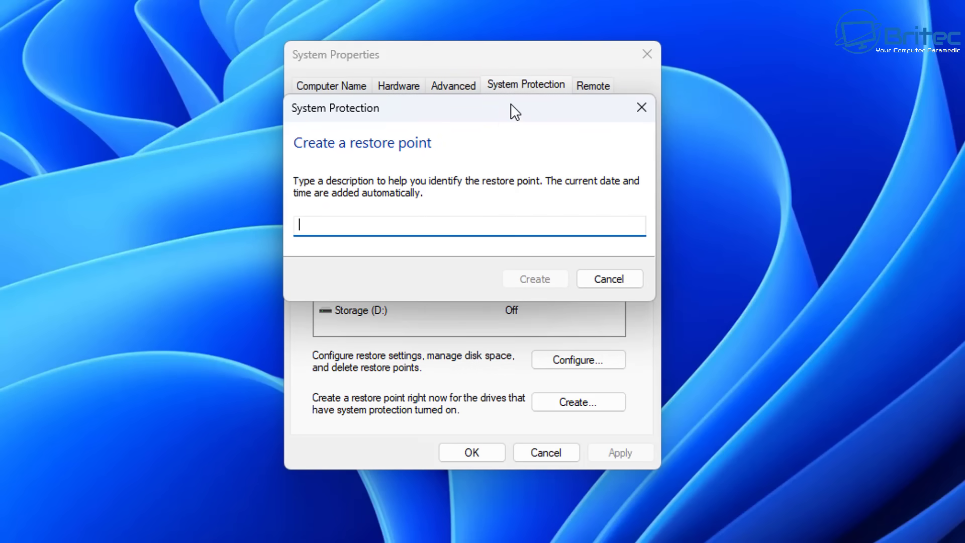
{"action": "type", "text": "backup"}
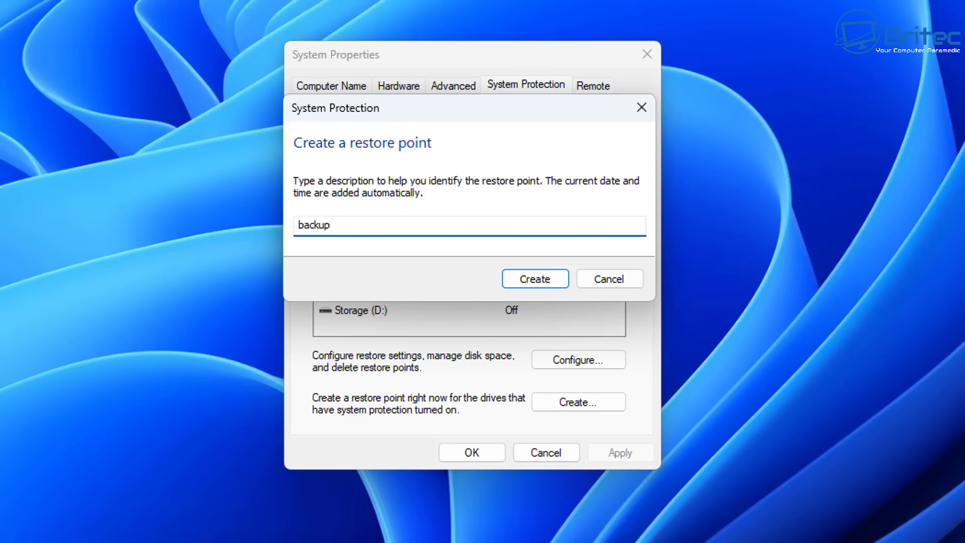
{"action": "left_click", "coordinate": [546, 288]}
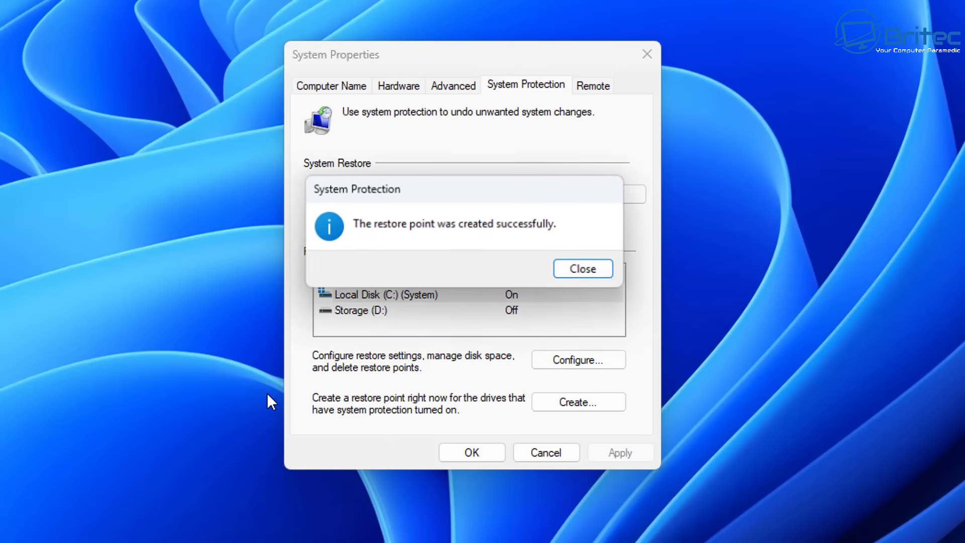
{"action": "left_click", "coordinate": [590, 209]}
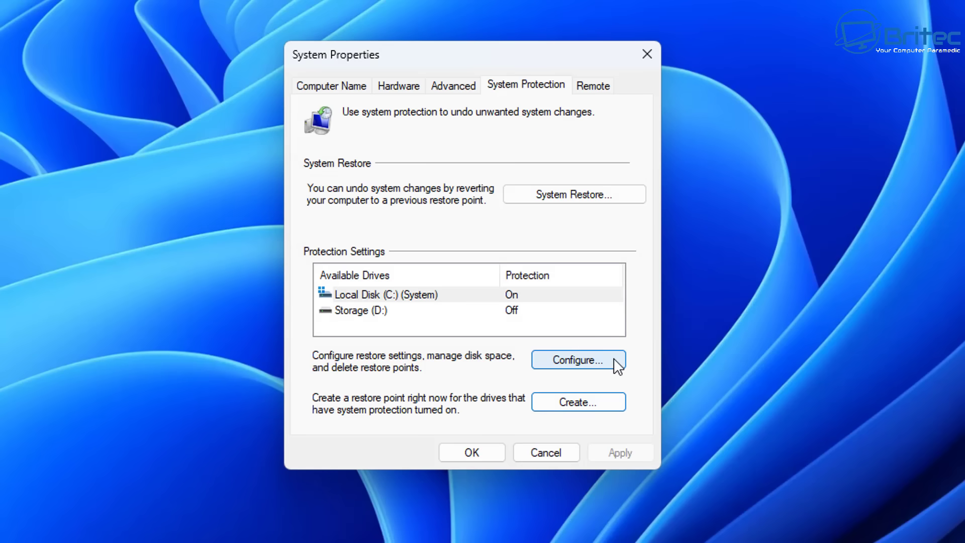
Step: Confirm the 23/06/2025 'backup' restore point is listed, then close the wizard and System Properties
{"action": "left_click", "coordinate": [577, 196]}
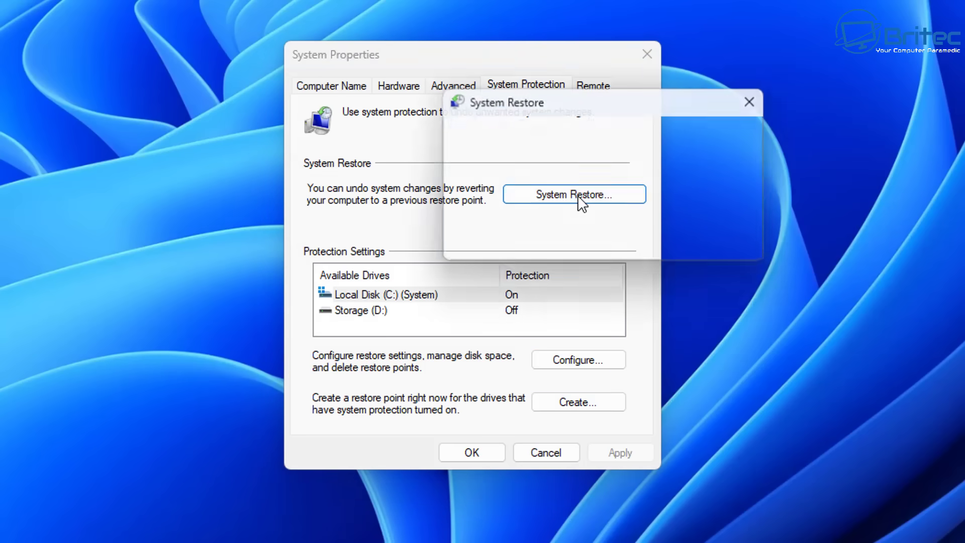
{"action": "left_click_drag", "start_coordinate": [667, 30], "coordinate": [538, 65]}
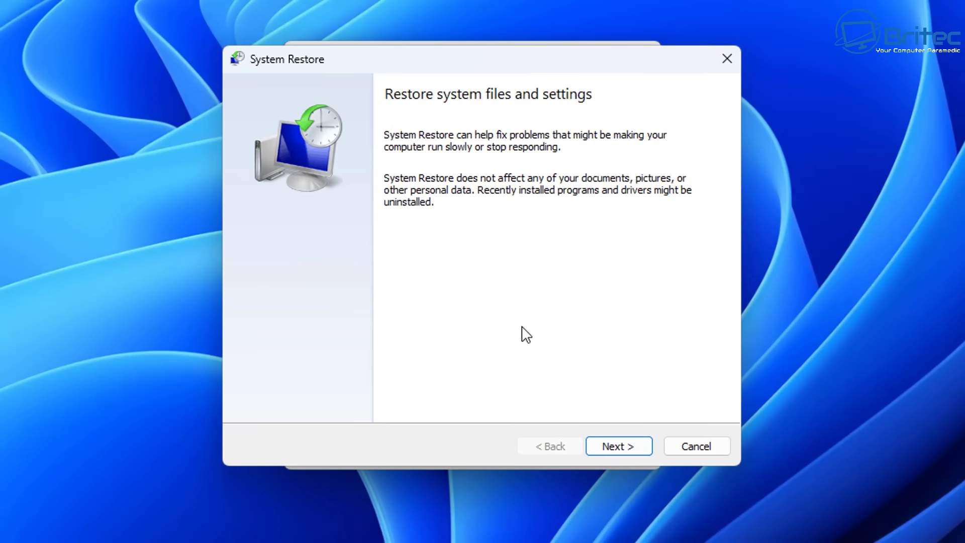
{"action": "left_click", "coordinate": [618, 446]}
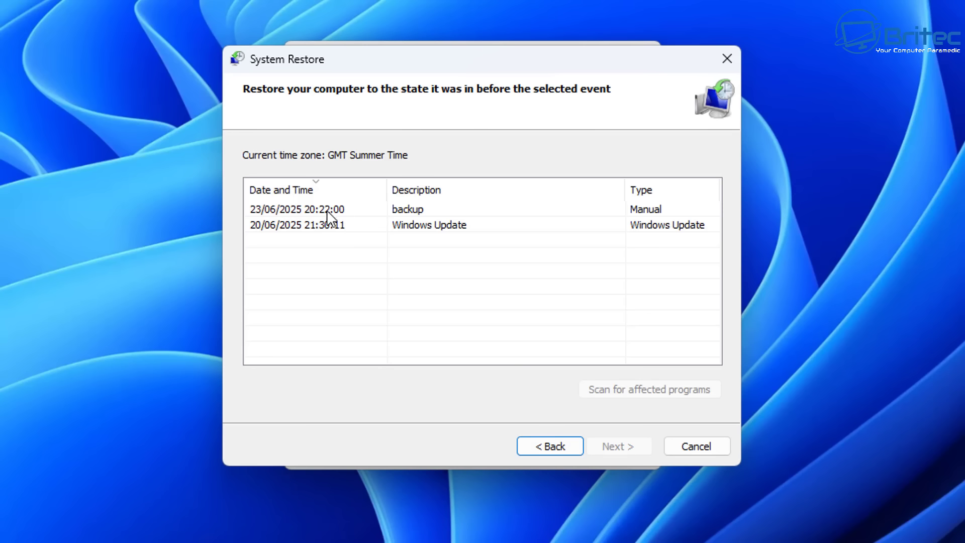
{"action": "left_click", "coordinate": [286, 209]}
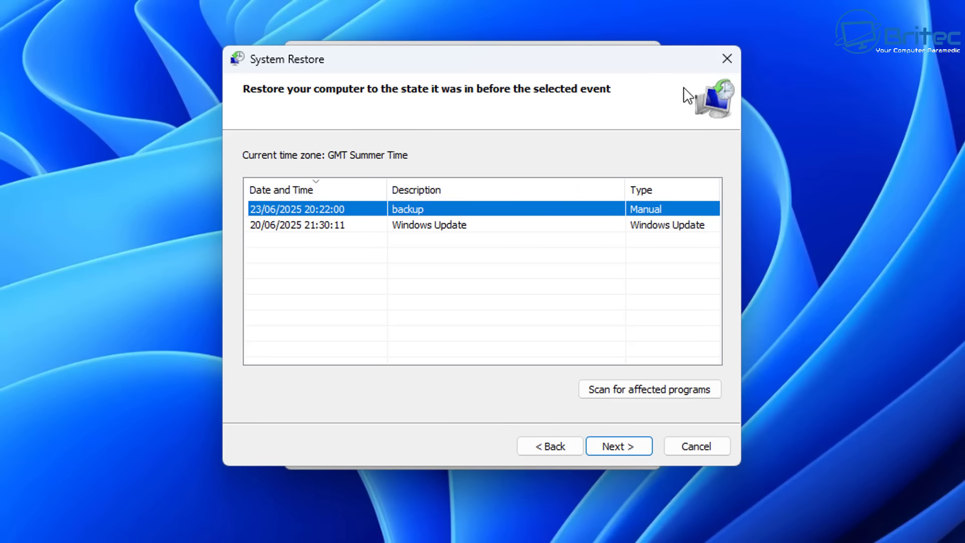
{"action": "left_click", "coordinate": [727, 59]}
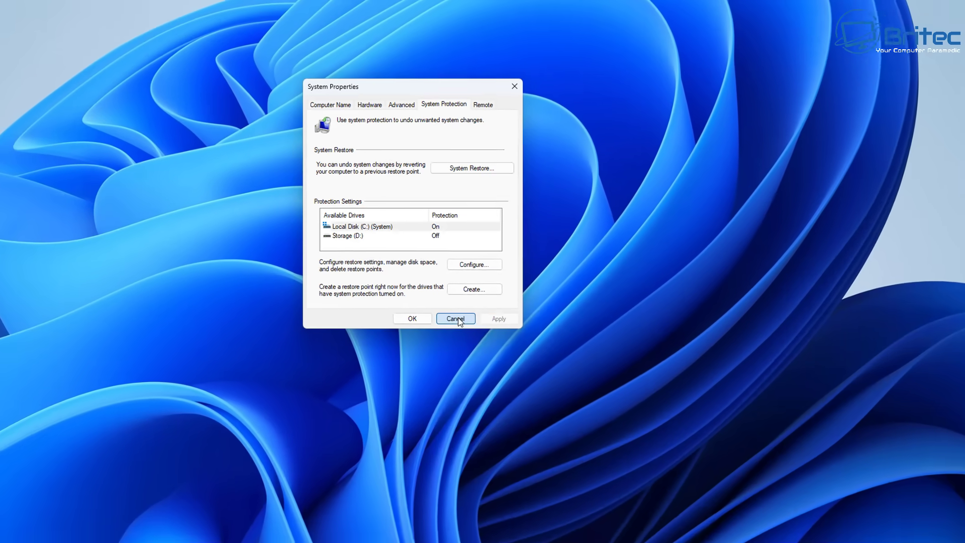
{"action": "left_click", "coordinate": [567, 454]}
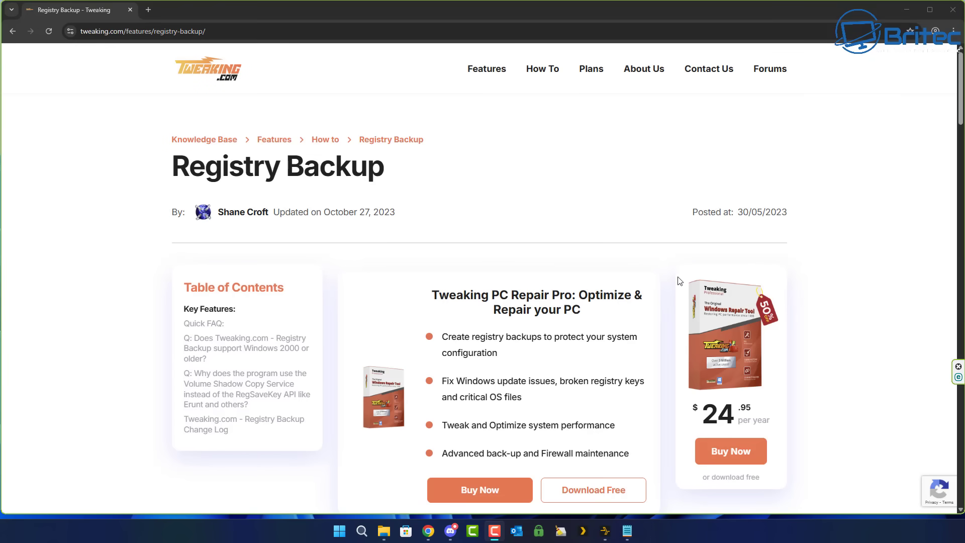
Step: Download the free Windows Repair installer from the Registry Backup page and run it
{"action": "scroll", "coordinate": [839, 296], "scroll_direction": "down", "scroll_amount": 4}
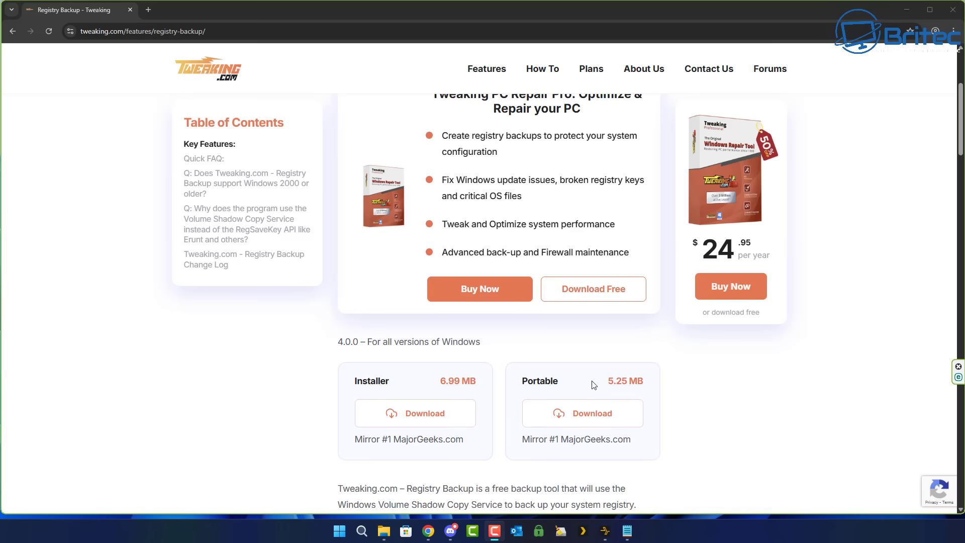
{"action": "left_click", "coordinate": [472, 461]}
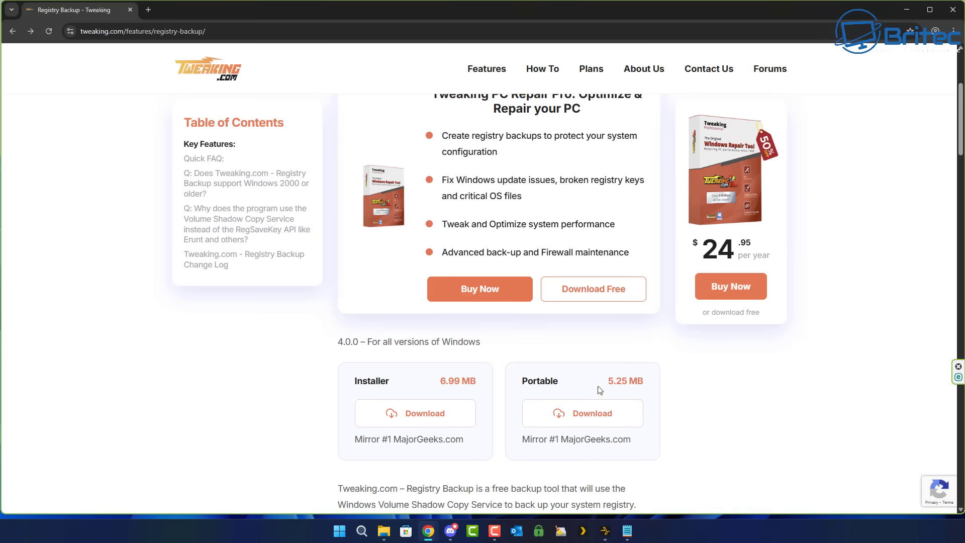
{"action": "left_click", "coordinate": [597, 300]}
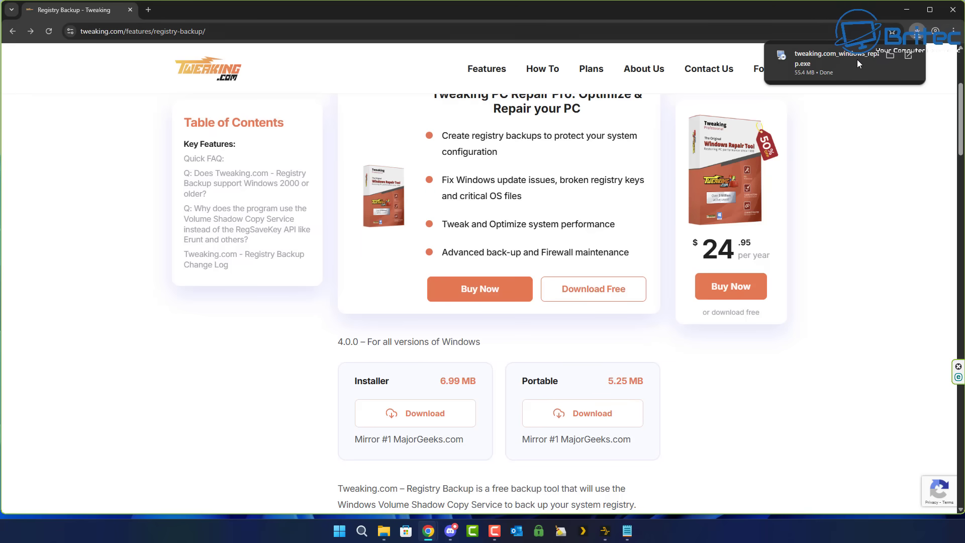
{"action": "left_click", "coordinate": [855, 56]}
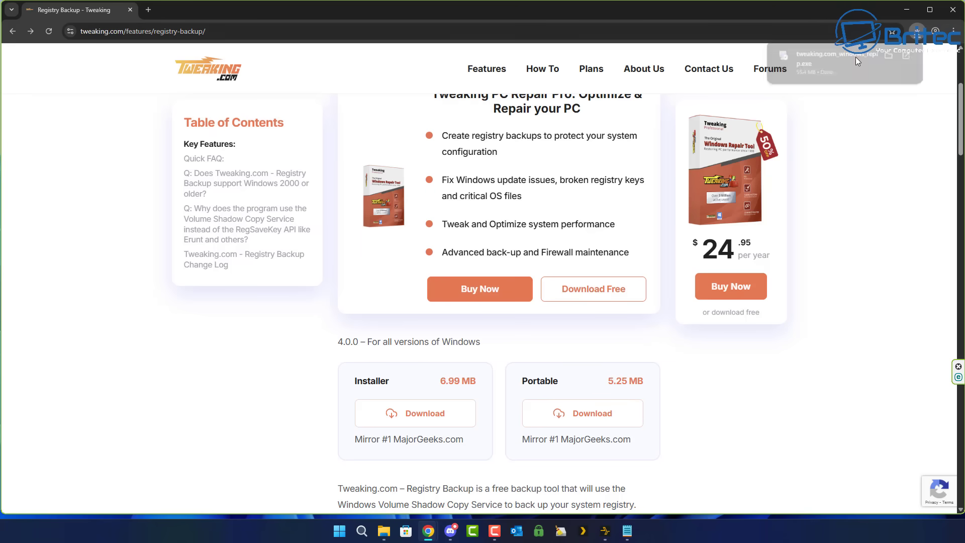
Step: Install Windows Repair 4.14.0 with the default installation folder, shortcut folder and options
{"action": "left_click", "coordinate": [909, 10]}
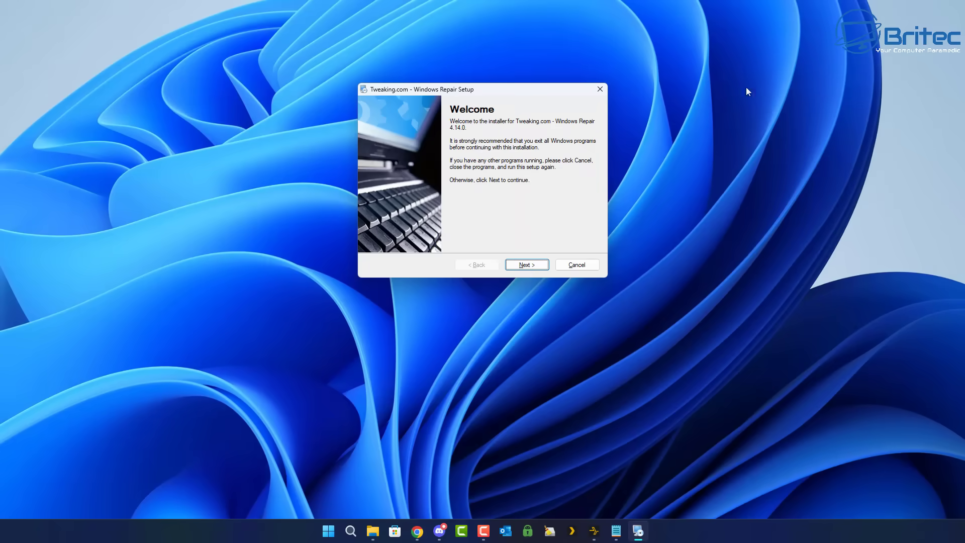
{"action": "left_click", "coordinate": [536, 263]}
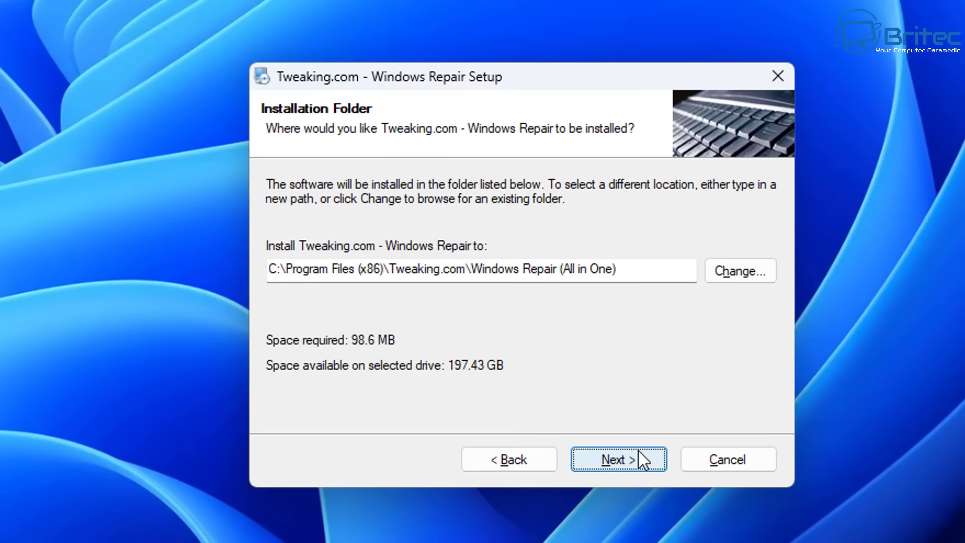
{"action": "left_click", "coordinate": [638, 451]}
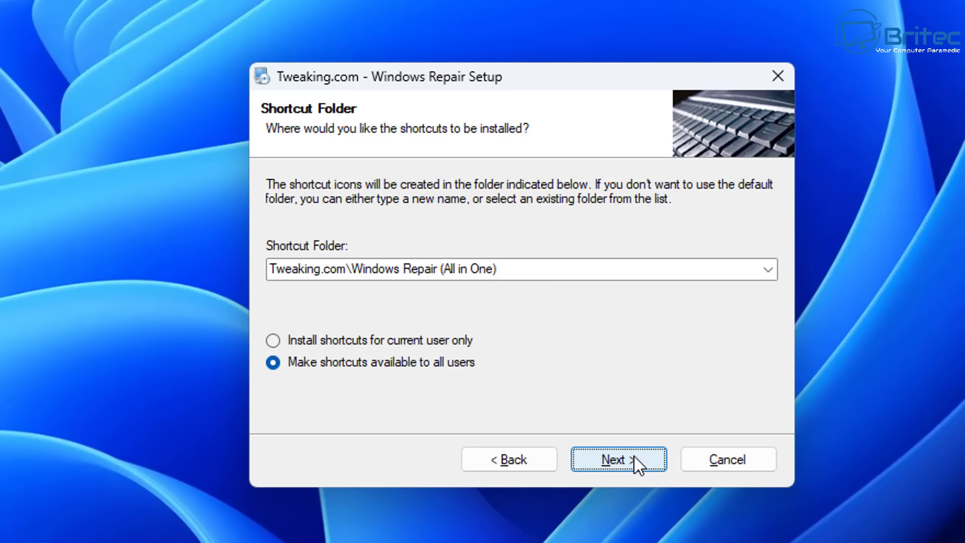
{"action": "left_click", "coordinate": [634, 457]}
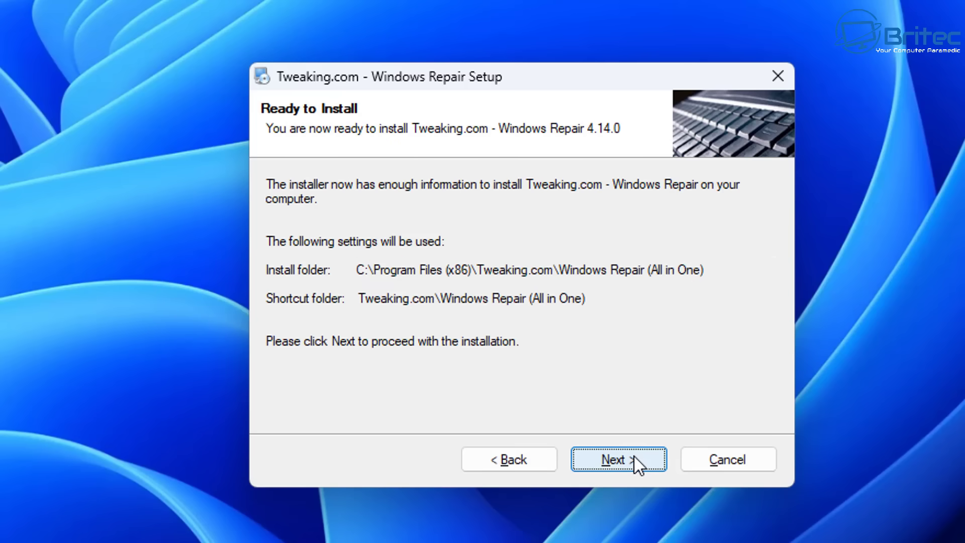
{"action": "left_click", "coordinate": [635, 456]}
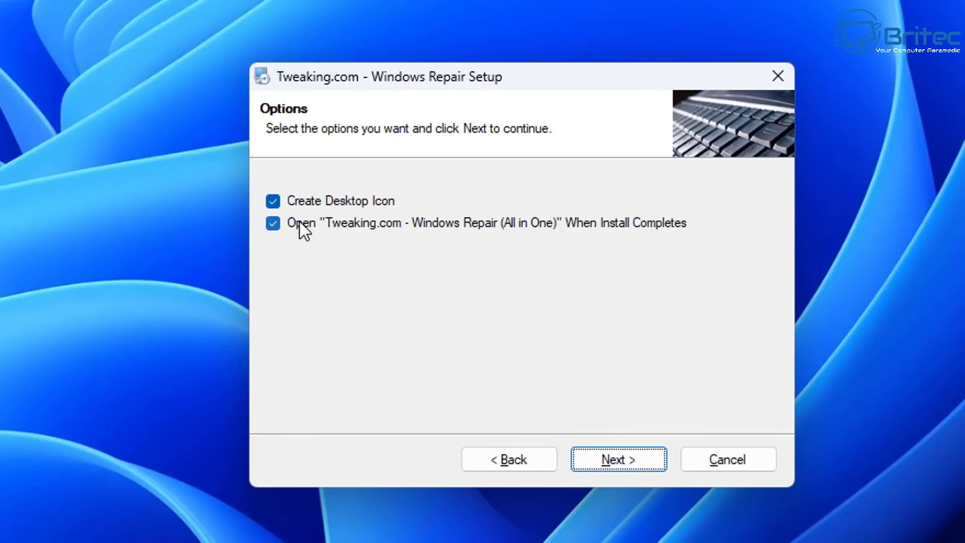
{"action": "left_click", "coordinate": [619, 459]}
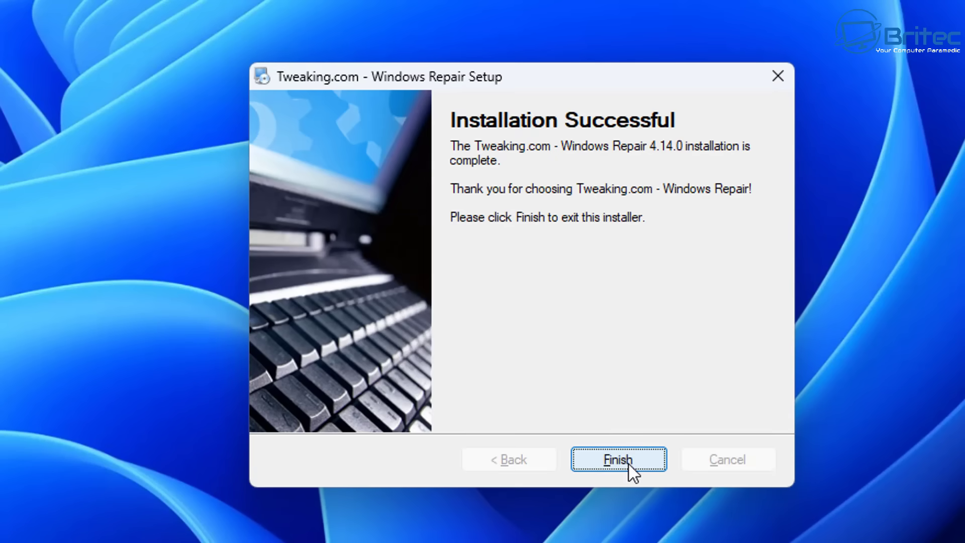
Step: Exit the installer, accept the Windows Repair licence agreement, and begin Step 1
{"action": "left_click", "coordinate": [628, 463]}
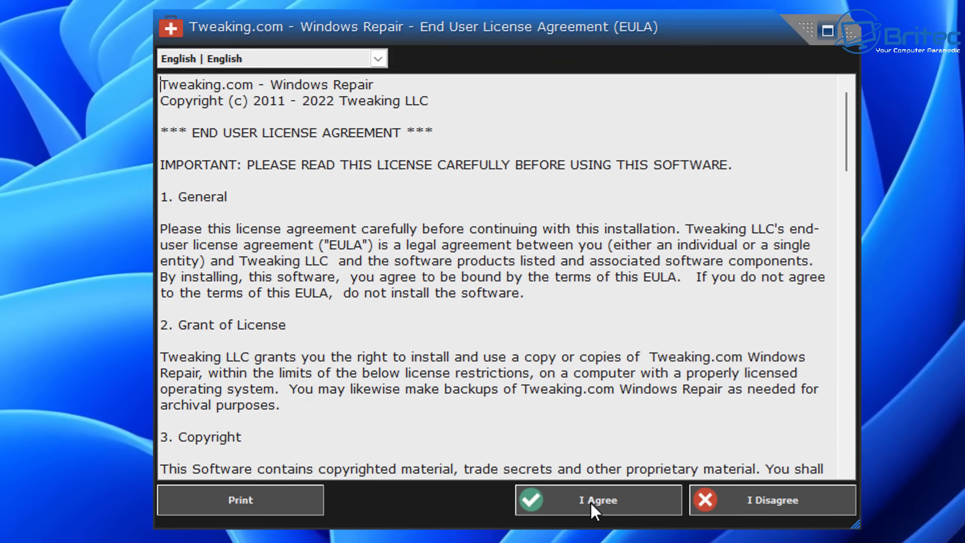
{"action": "left_click", "coordinate": [590, 502]}
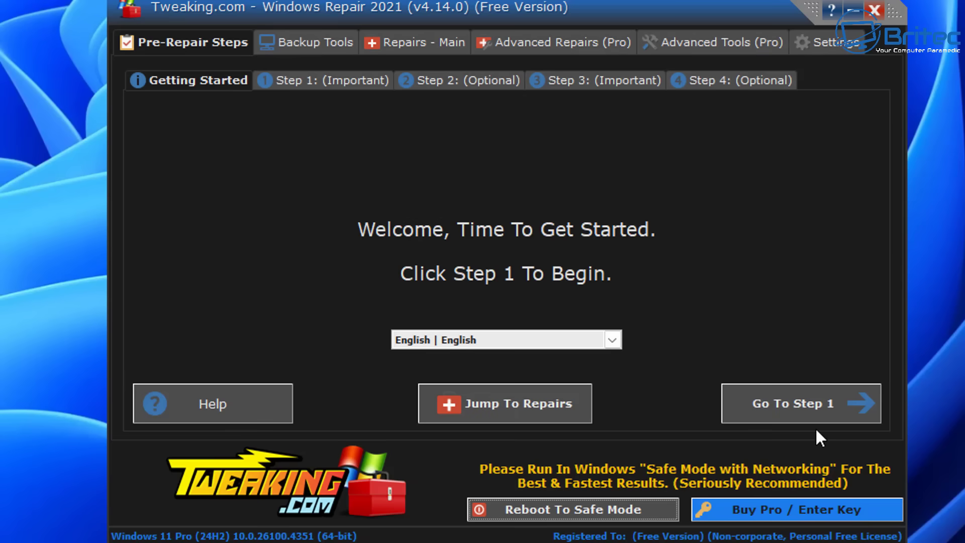
{"action": "left_click", "coordinate": [812, 408]}
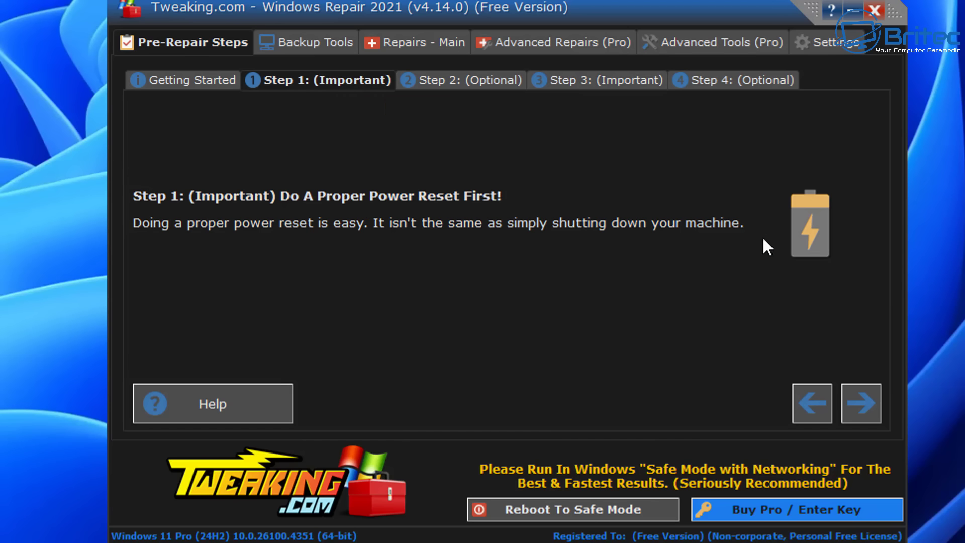
Step: Advance through the pre-scan, file system check and system file check steps to Backup Tools
{"action": "left_click", "coordinate": [862, 405]}
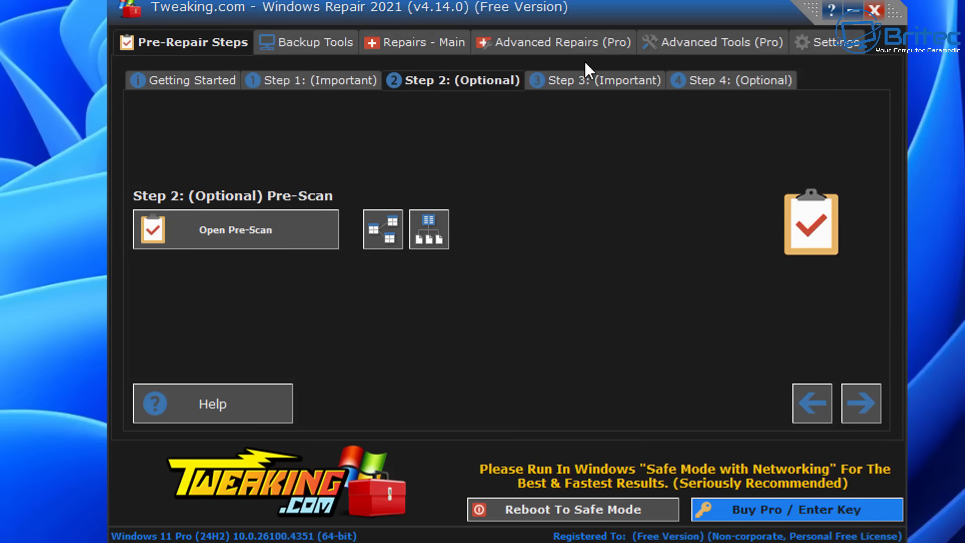
{"action": "left_click", "coordinate": [859, 407]}
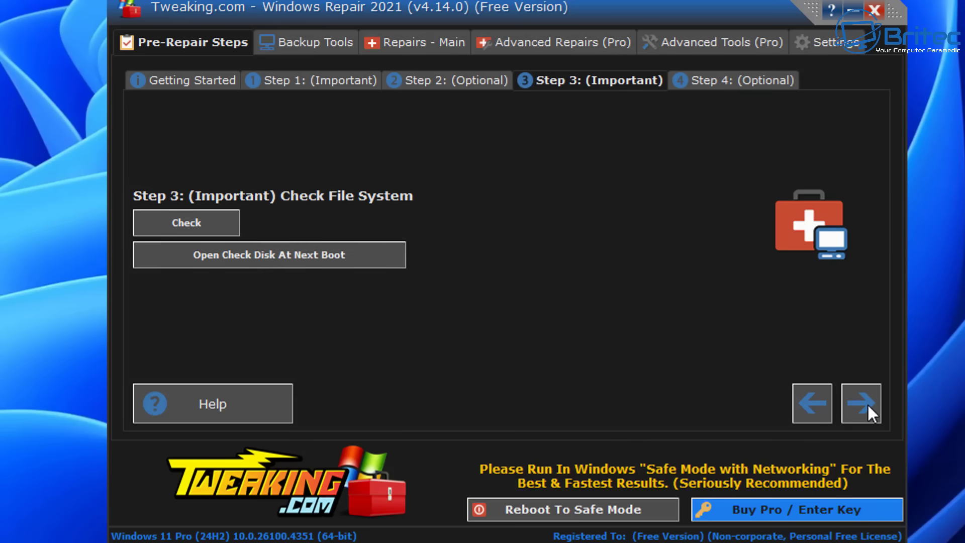
{"action": "left_click", "coordinate": [867, 405]}
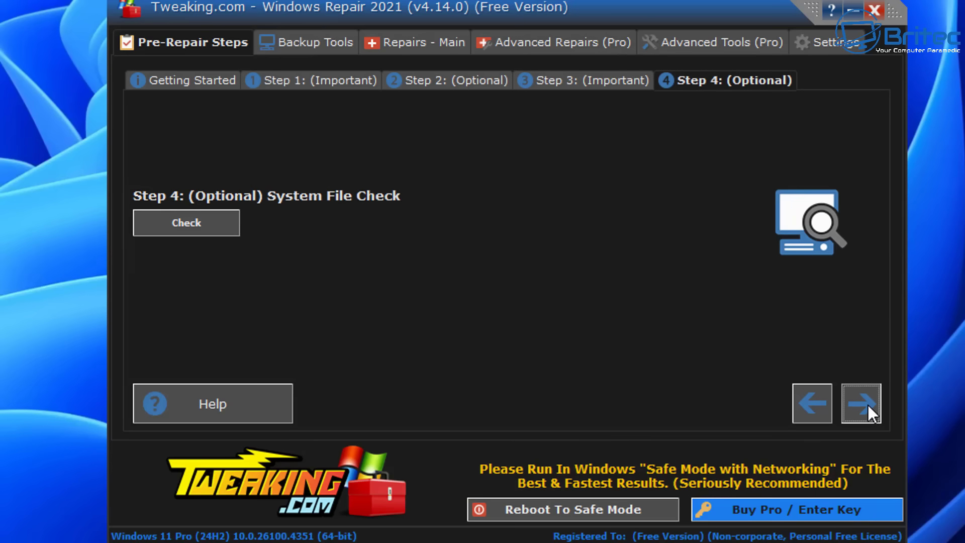
{"action": "left_click", "coordinate": [868, 405]}
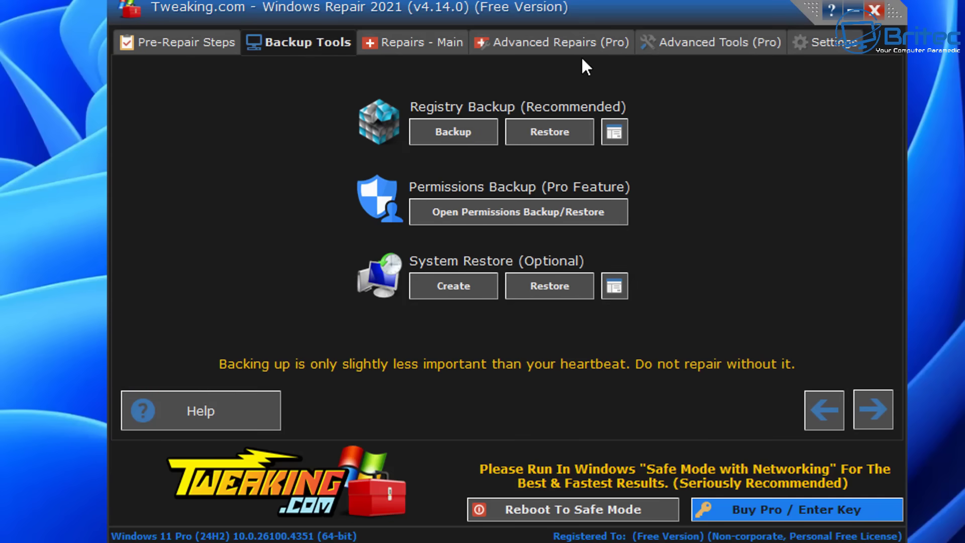
Step: Back up the registry and open Registry Backup, listing 13 files under 'Manual Backup'
{"action": "left_click", "coordinate": [457, 132]}
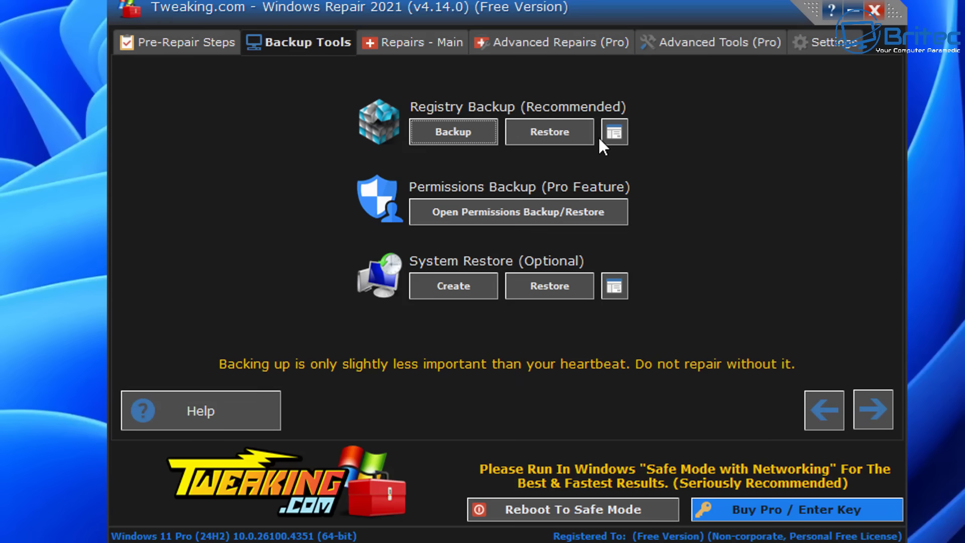
{"action": "left_click", "coordinate": [614, 133]}
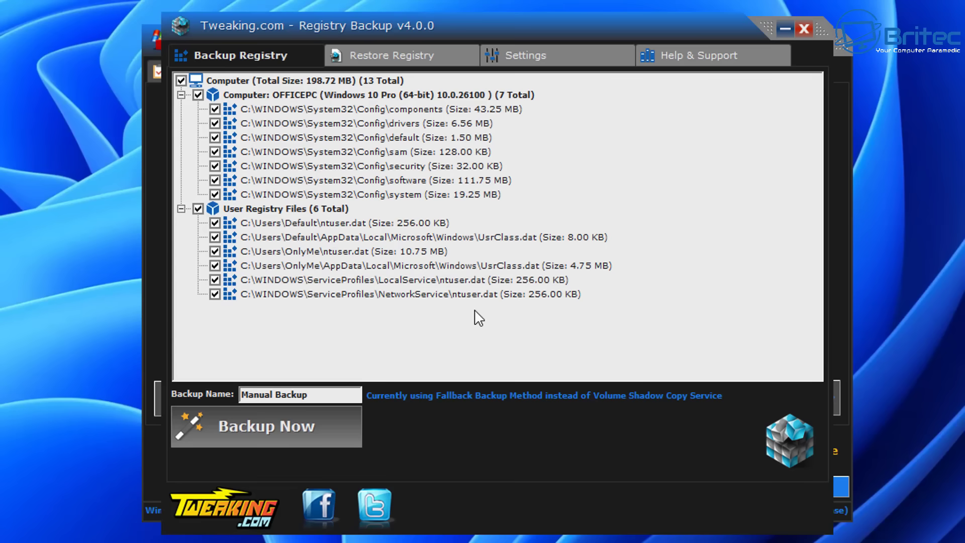
Step: Show the Registry Backup settings: location %WindowsDrive%\RegBackup\, auto-delete after 7 days, keeping 5
{"action": "left_click", "coordinate": [505, 53]}
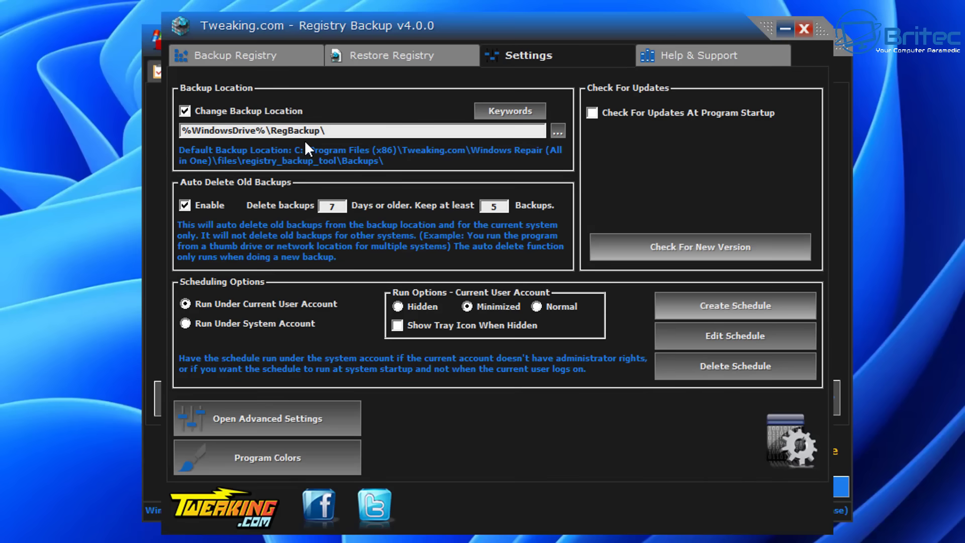
{"action": "left_click_drag", "start_coordinate": [499, 26], "coordinate": [490, 33]}
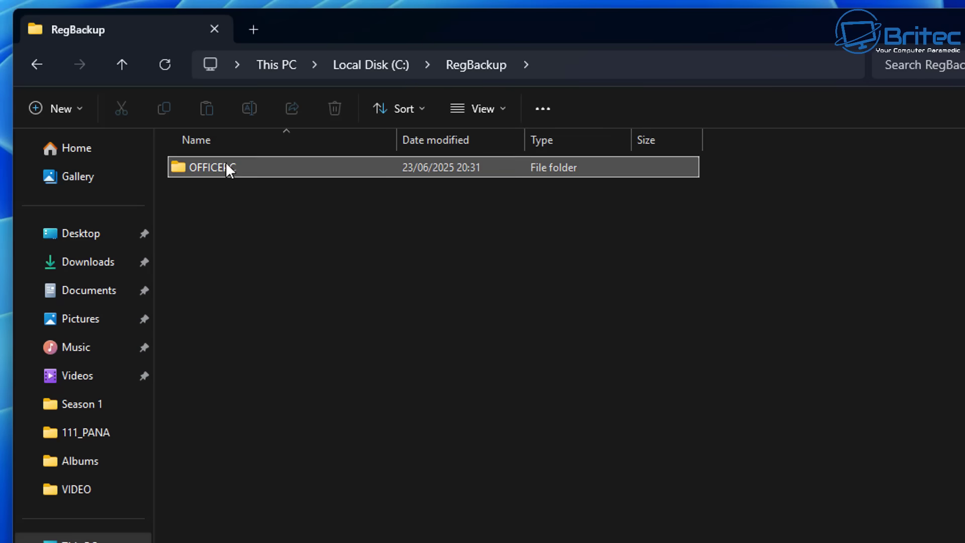
Step: Open OFFICEPC, then the 23.06.2025_20.31.01 backup folder inside C:\RegBackup, to confirm the backup files
{"action": "double_click", "coordinate": [225, 166]}
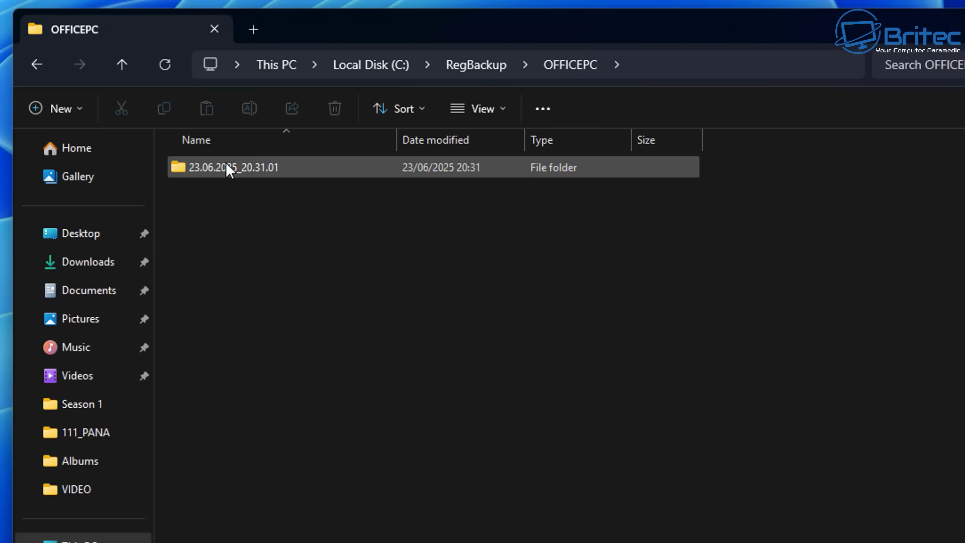
{"action": "double_click", "coordinate": [222, 166]}
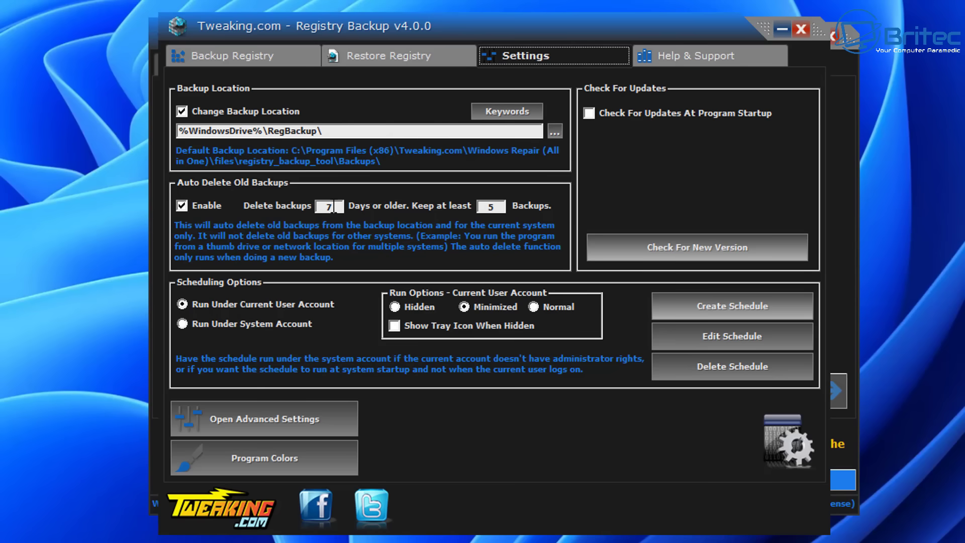
Step: Review the 7-day auto-delete and keep-at-least values, then show the advanced backup settings
{"action": "double_click", "coordinate": [332, 207]}
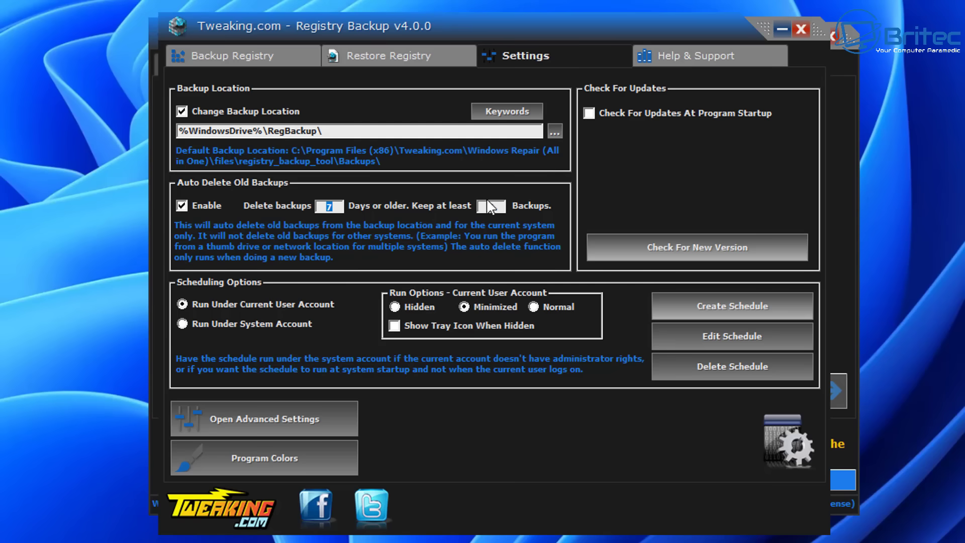
{"action": "key", "text": "Tab"}
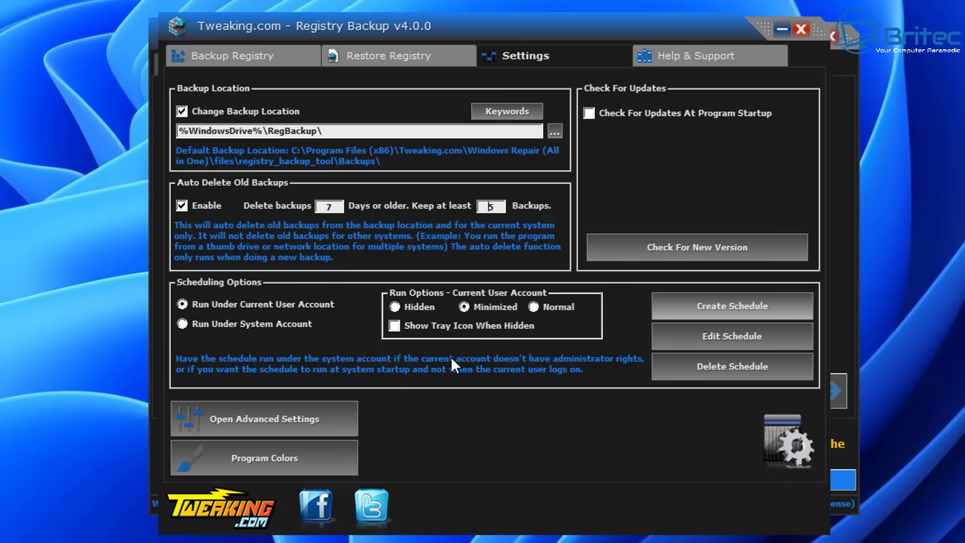
{"action": "left_click", "coordinate": [280, 420]}
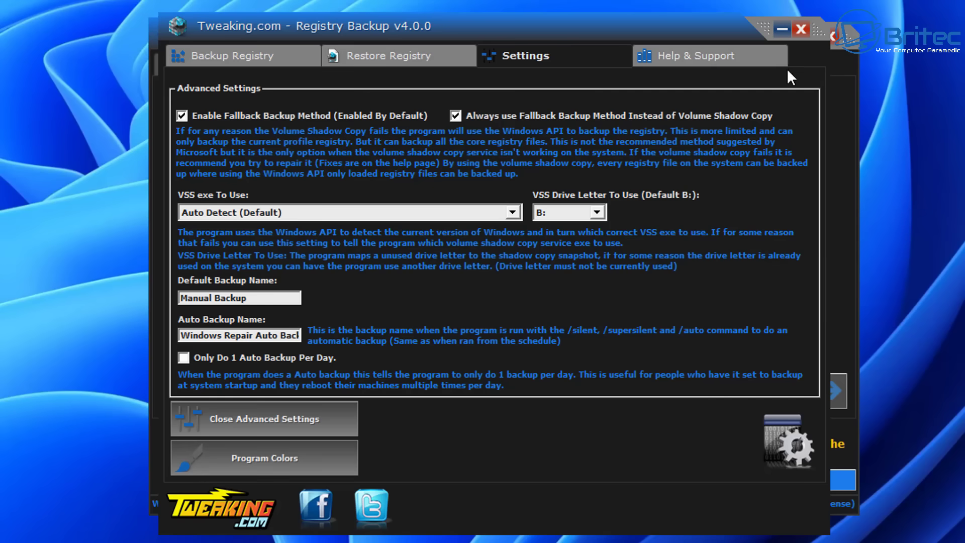
Step: Close Registry Backup, create a restore point (23/06/2025 - 20:32:35), and check it in System Restore without restoring
{"action": "left_click", "coordinate": [801, 31]}
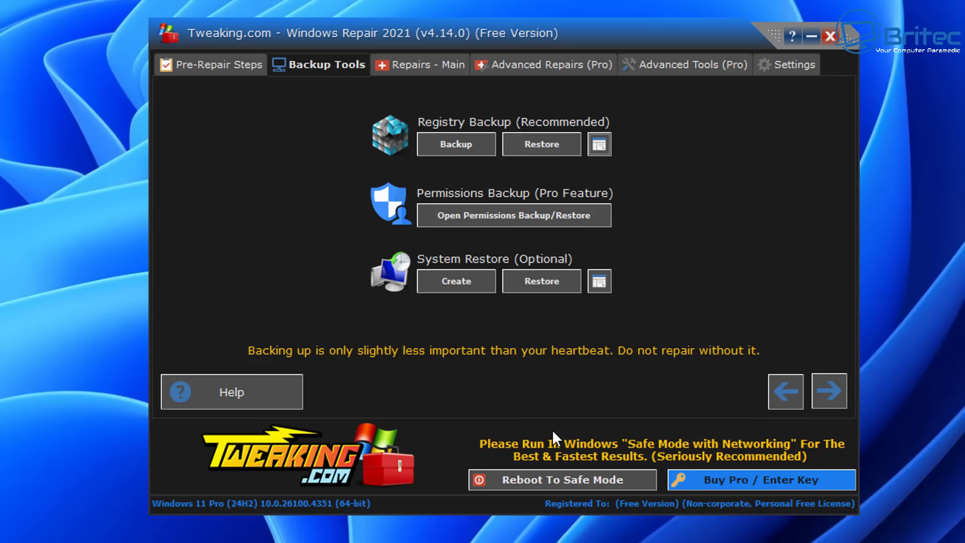
{"action": "left_click", "coordinate": [452, 280]}
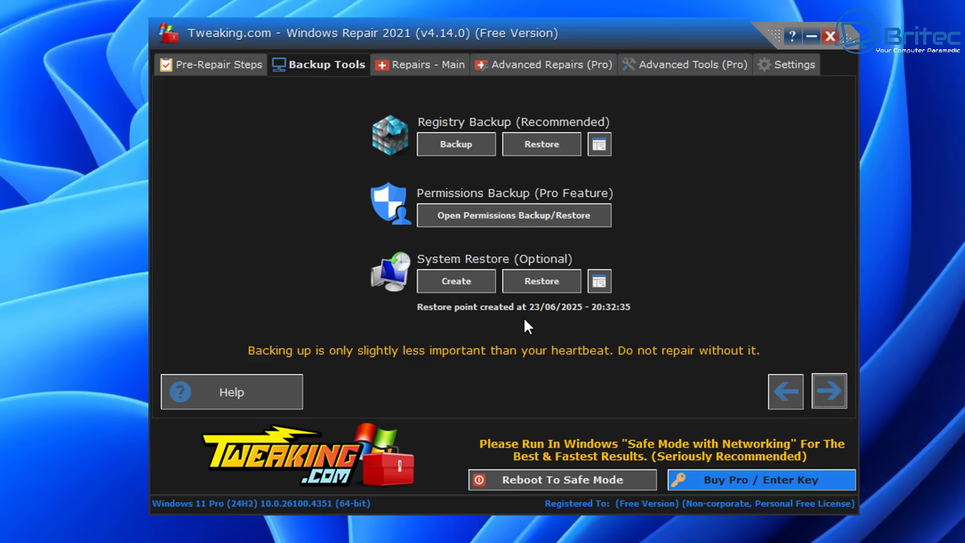
{"action": "left_click", "coordinate": [593, 282]}
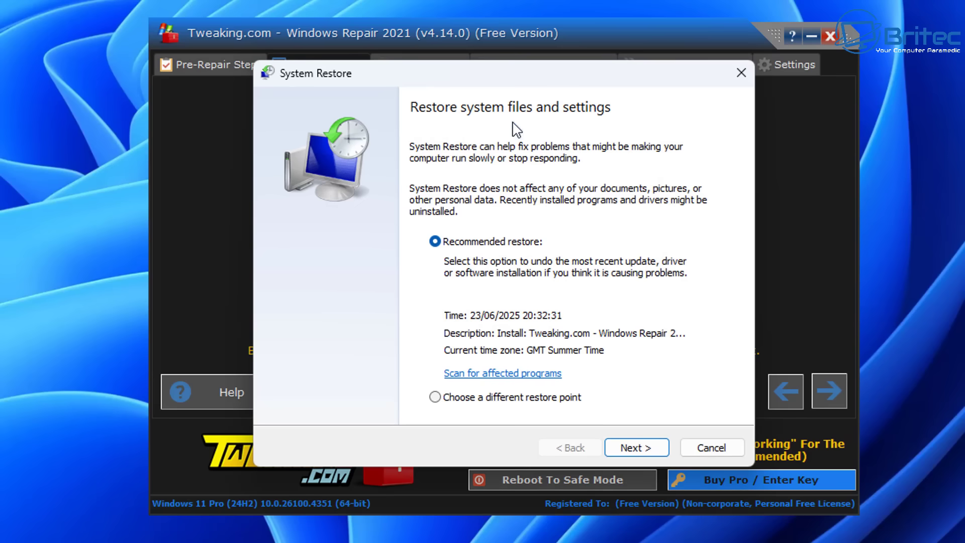
{"action": "left_click_drag", "start_coordinate": [519, 76], "coordinate": [507, 75]}
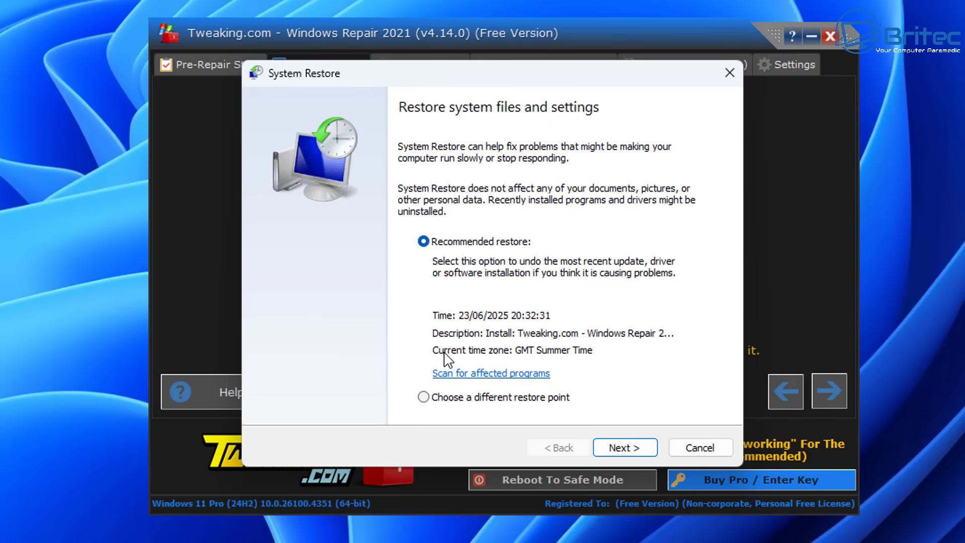
{"action": "left_click", "coordinate": [700, 447]}
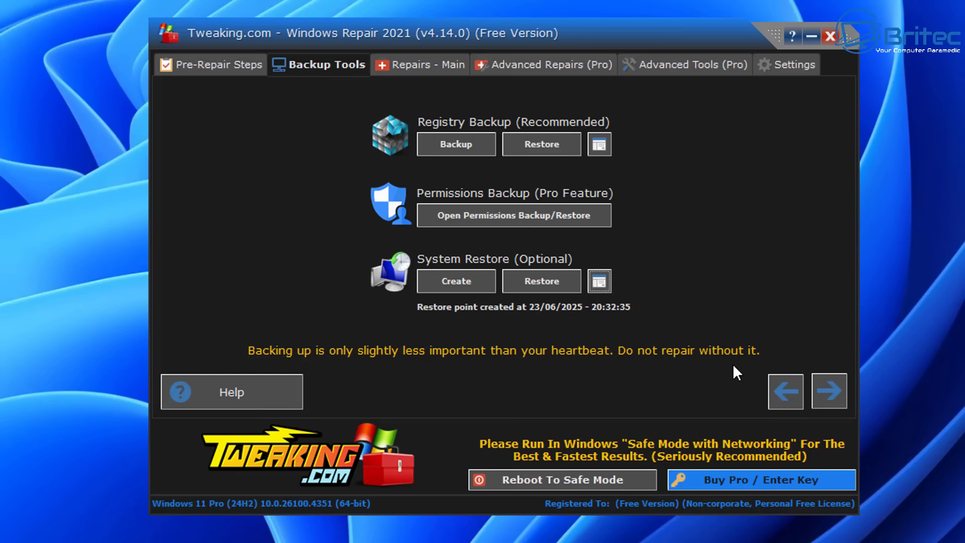
Step: Advance from Backup Tools to the Repairs - Main page with its repair presets
{"action": "left_click", "coordinate": [825, 396]}
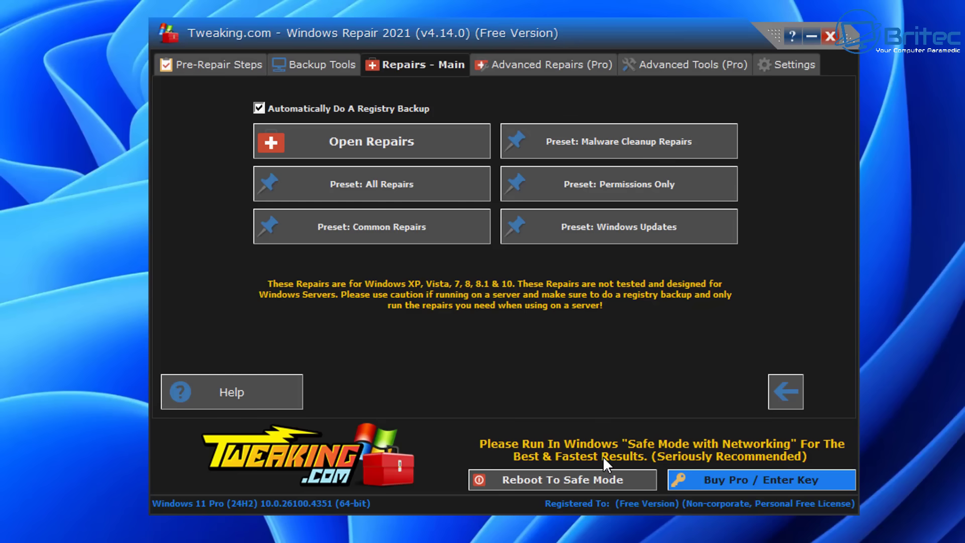
Step: Close the Windows Repair window, leaving the Windows 11 desktop
{"action": "left_click", "coordinate": [827, 37]}
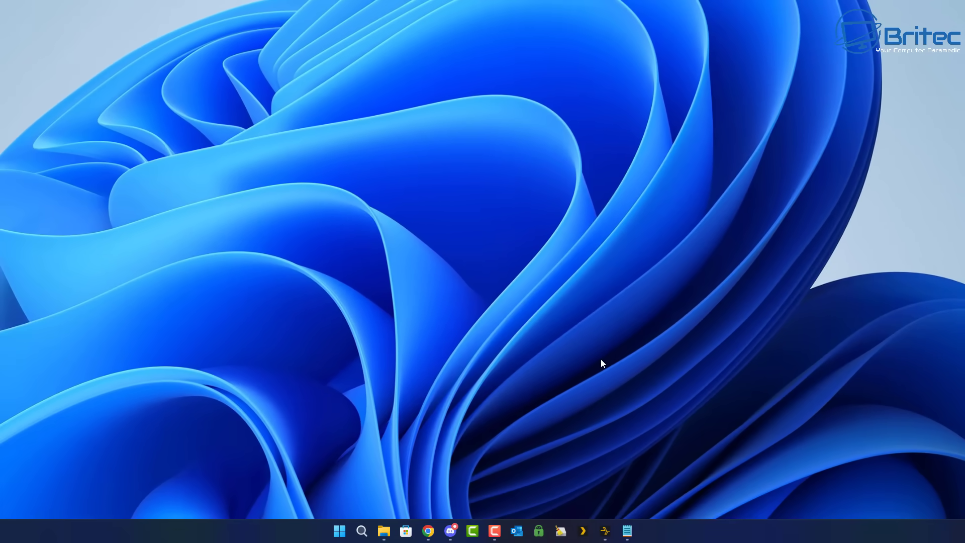